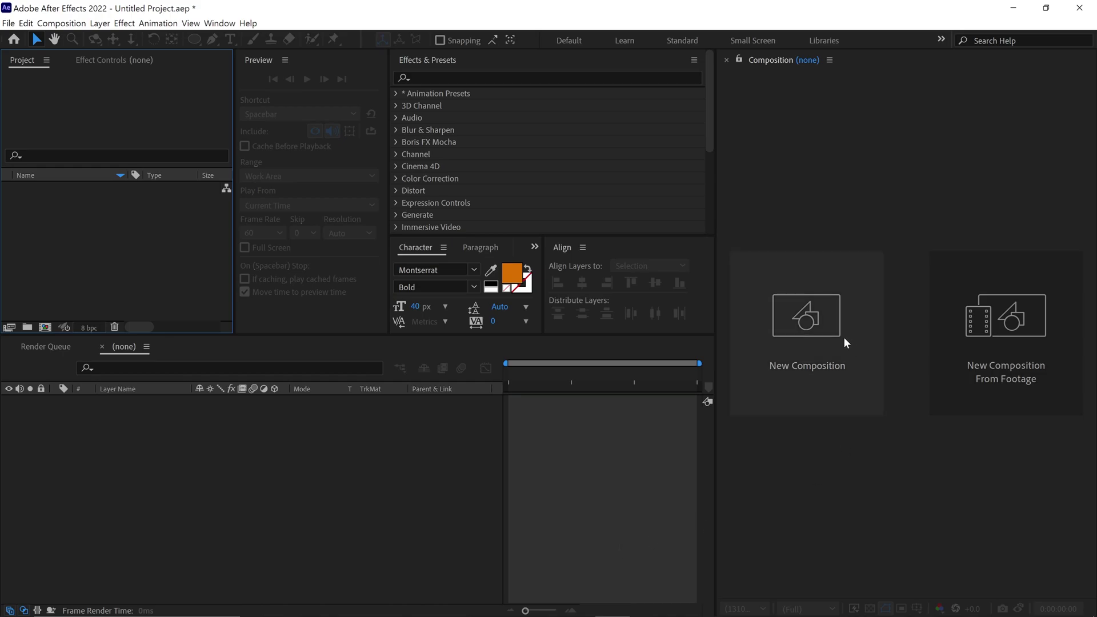
Create a new composition named mc at 1080×1080 px and 60 fps.
{"action": "left_click", "coordinate": [843, 338]}
{"action": "type", "text": "mc"}
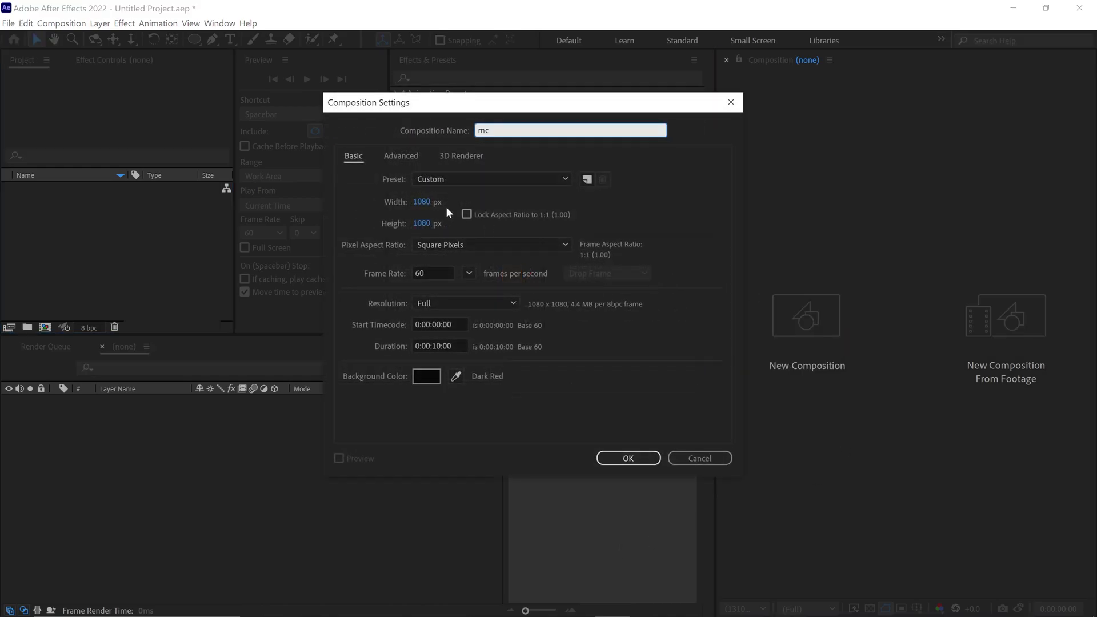
{"action": "left_click", "coordinate": [422, 202]}
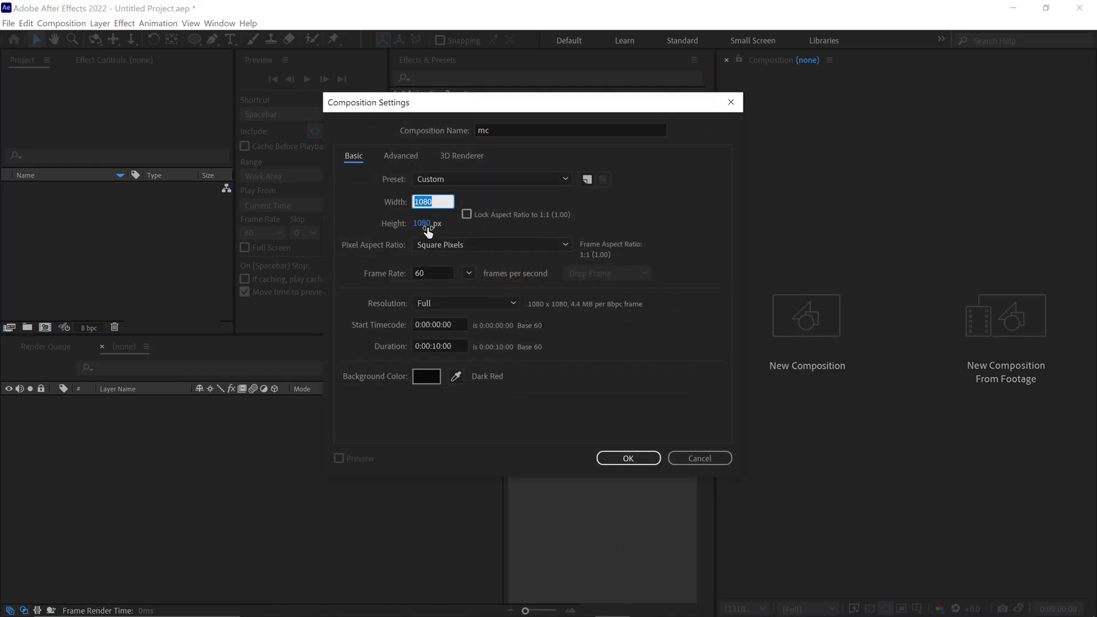
{"action": "left_click", "coordinate": [424, 222]}
{"action": "left_click", "coordinate": [464, 222]}
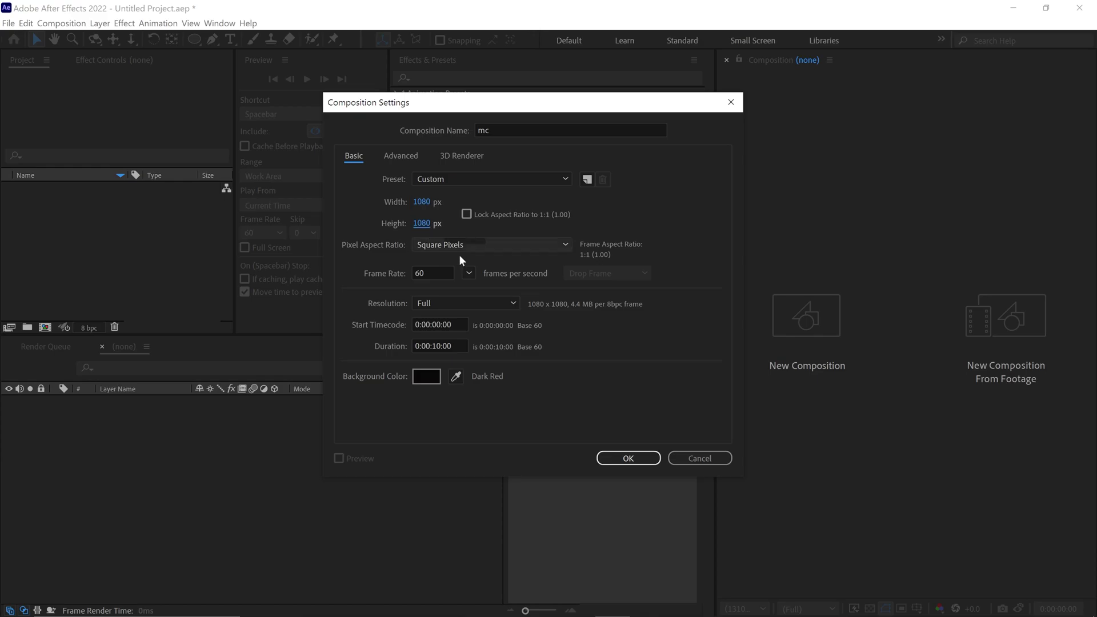
{"action": "left_click", "coordinate": [449, 273]}
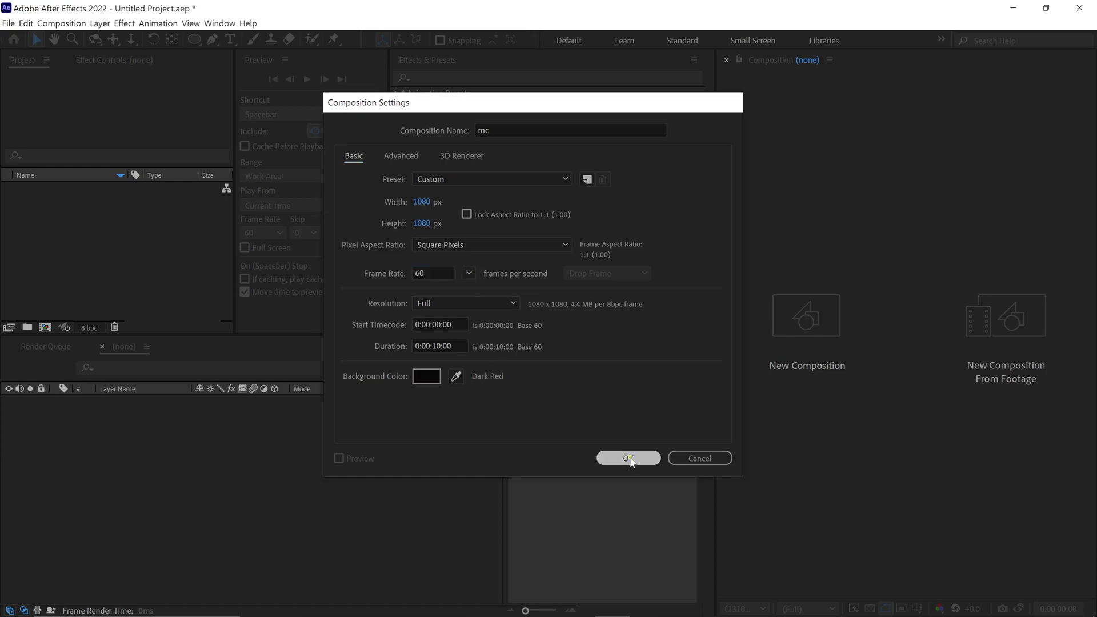
{"action": "left_click", "coordinate": [628, 458]}
Draw a full-frame rectangle with a red F01122 fill.
{"action": "left_click", "coordinate": [195, 41]}
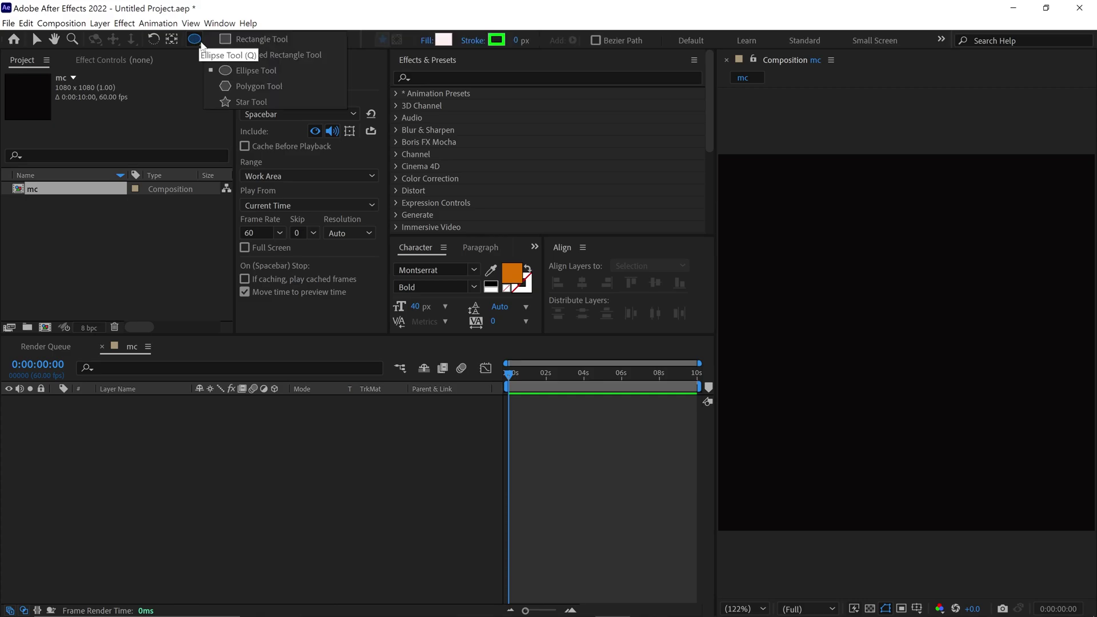
{"action": "left_click", "coordinate": [319, 39]}
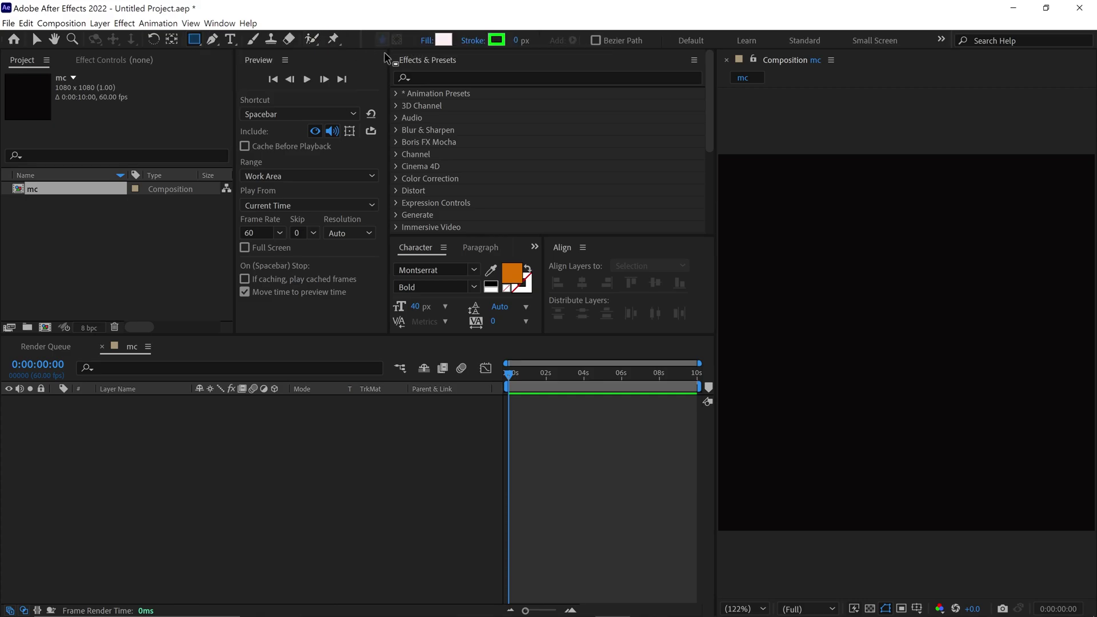
{"action": "left_click", "coordinate": [444, 40]}
{"action": "left_click", "coordinate": [905, 228]}
{"action": "left_click", "coordinate": [1054, 223]}
{"action": "double_click", "coordinate": [194, 39]}
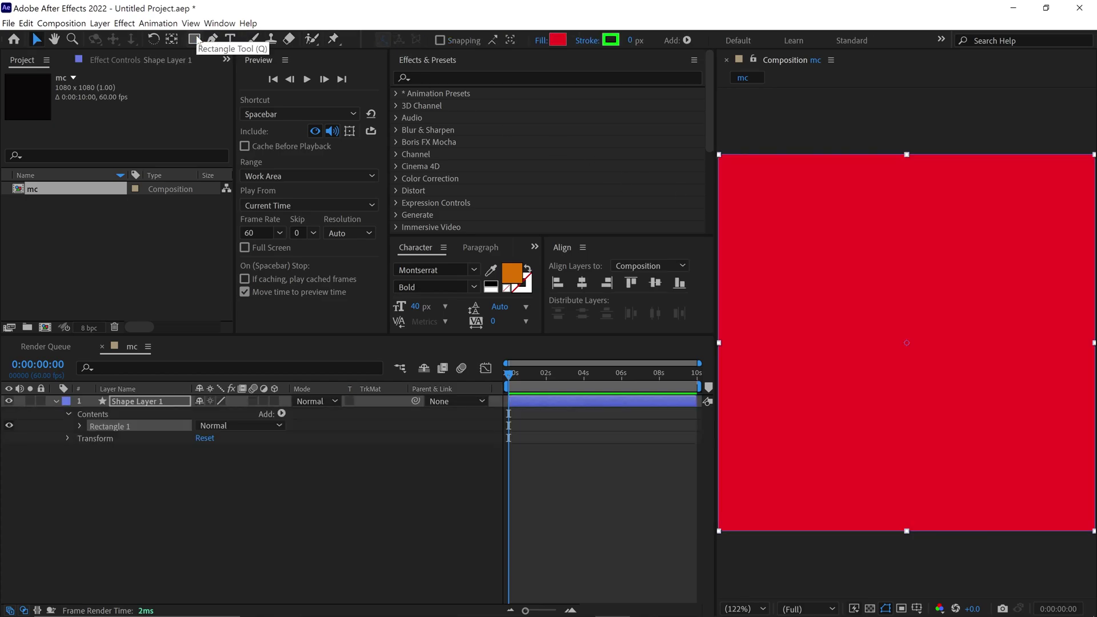
Rename the rectangle layer bg, collapse it and lock it.
{"action": "left_click", "coordinate": [148, 403]}
{"action": "type", "text": "bg"}
{"action": "key", "text": "Return"}
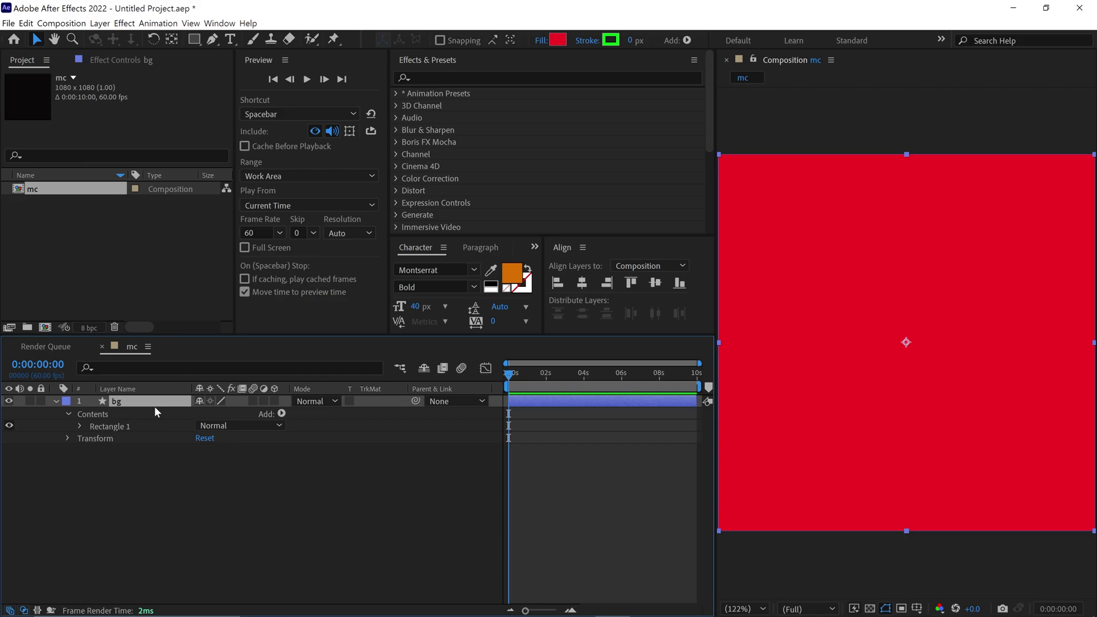
{"action": "left_click", "coordinate": [56, 401]}
{"action": "left_click", "coordinate": [41, 401]}
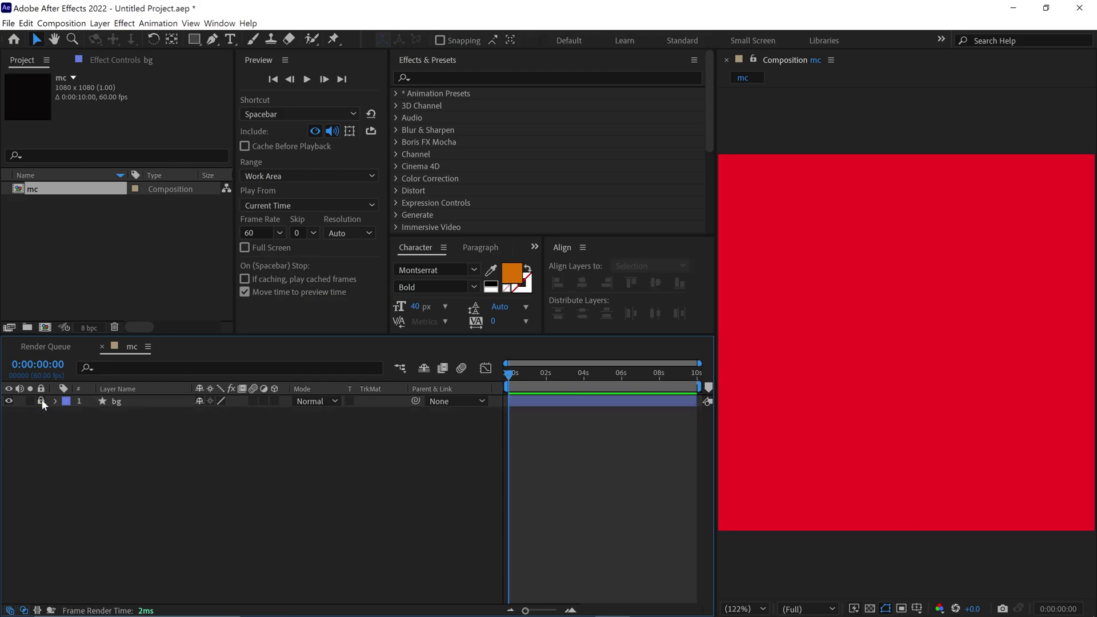
Draw a full-frame ellipse, fill it black and shrink it around its centre.
{"action": "left_click", "coordinate": [197, 40]}
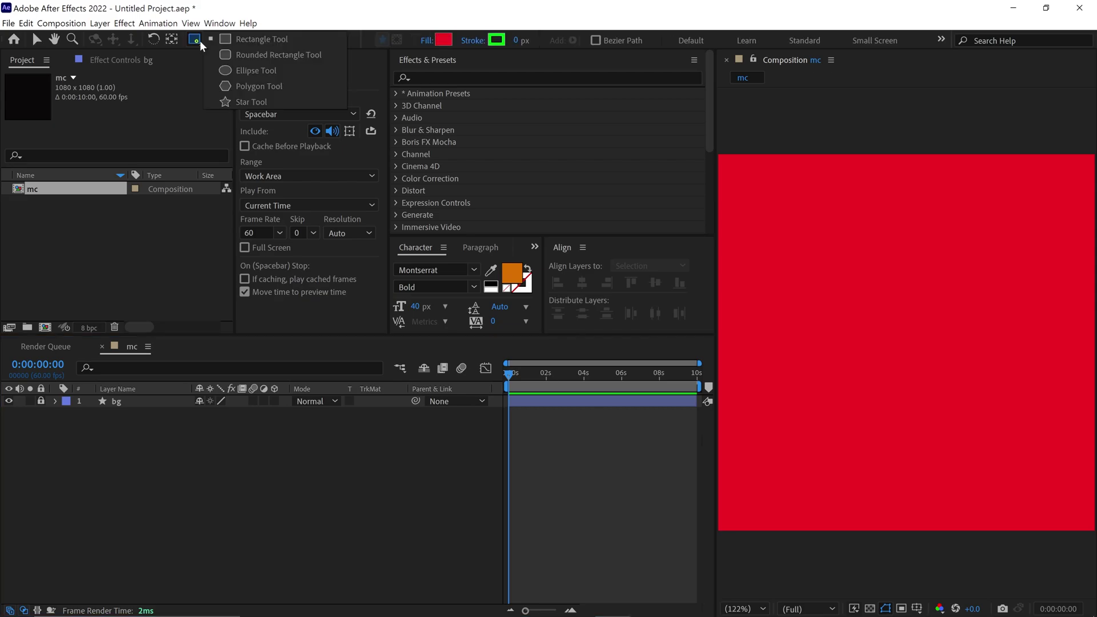
{"action": "left_click", "coordinate": [255, 72]}
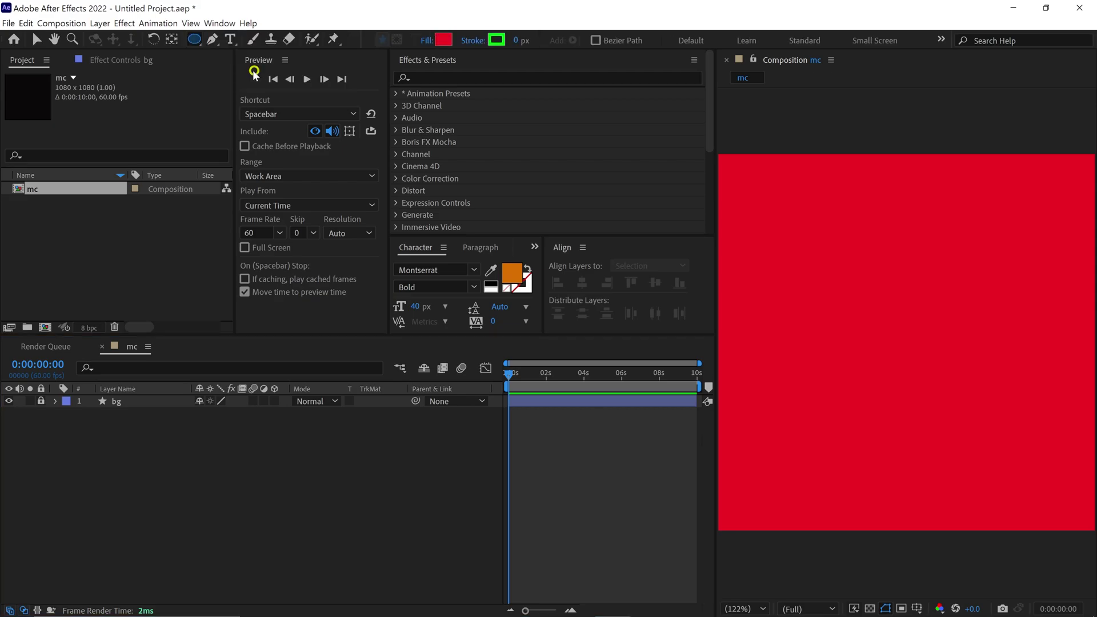
{"action": "double_click", "coordinate": [197, 43]}
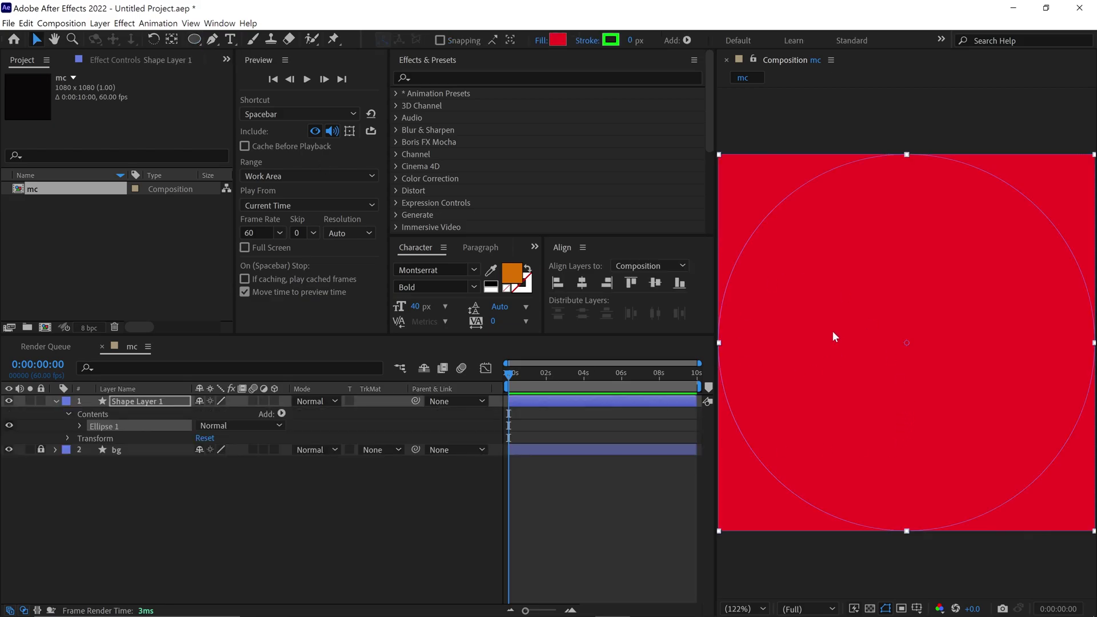
{"action": "left_click", "coordinate": [557, 40]}
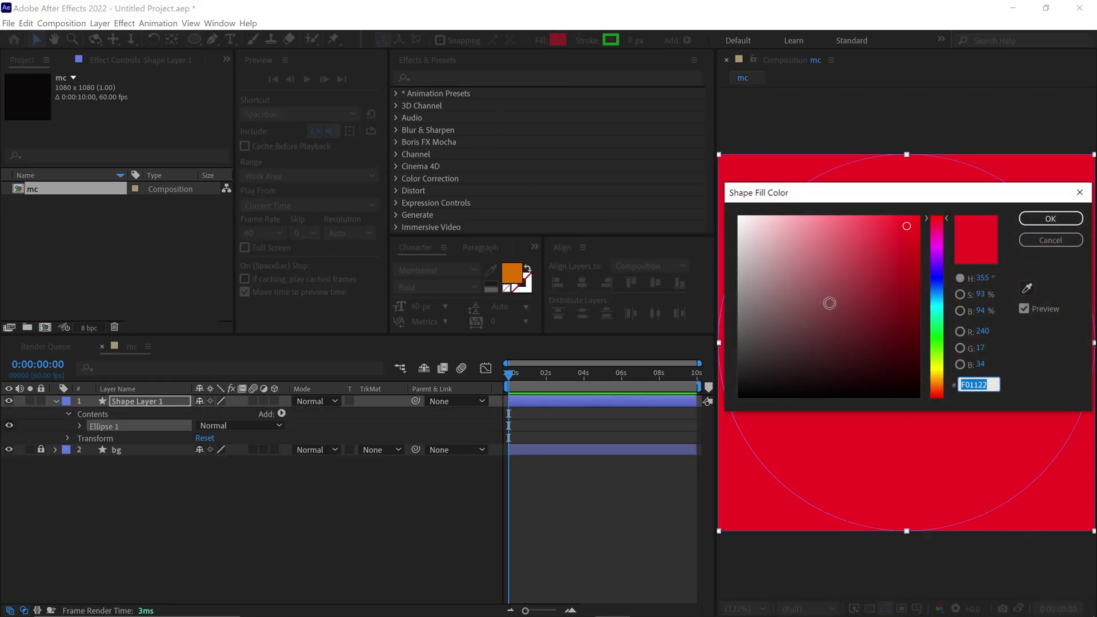
{"action": "left_click_drag", "start_coordinate": [763, 403], "coordinate": [747, 394]}
{"action": "left_click", "coordinate": [1050, 218]}
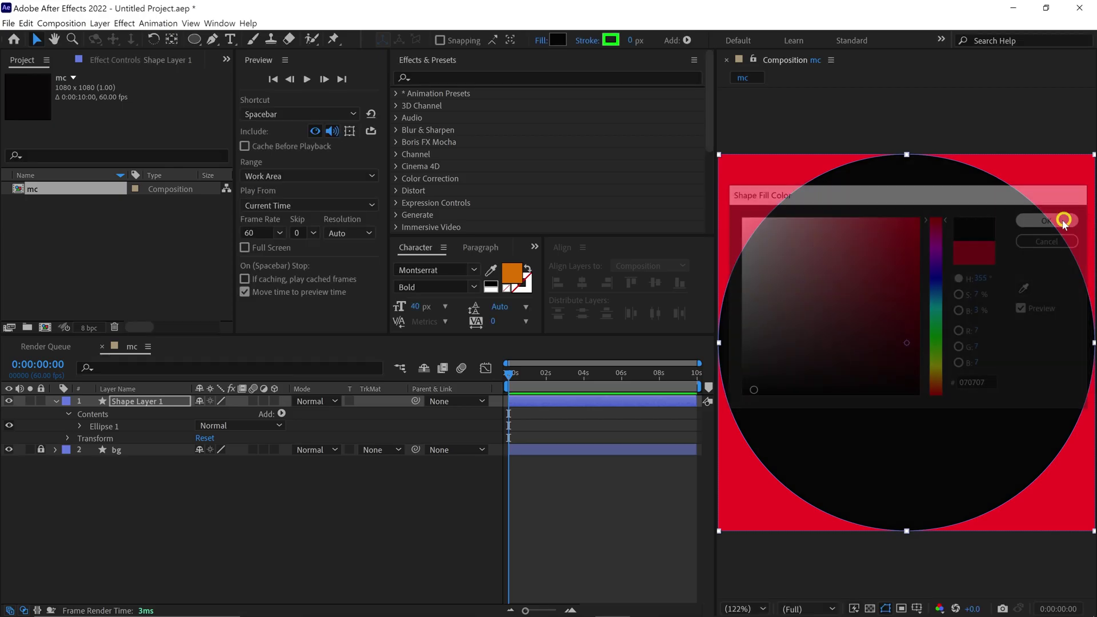
{"action": "double_click", "coordinate": [904, 510]}
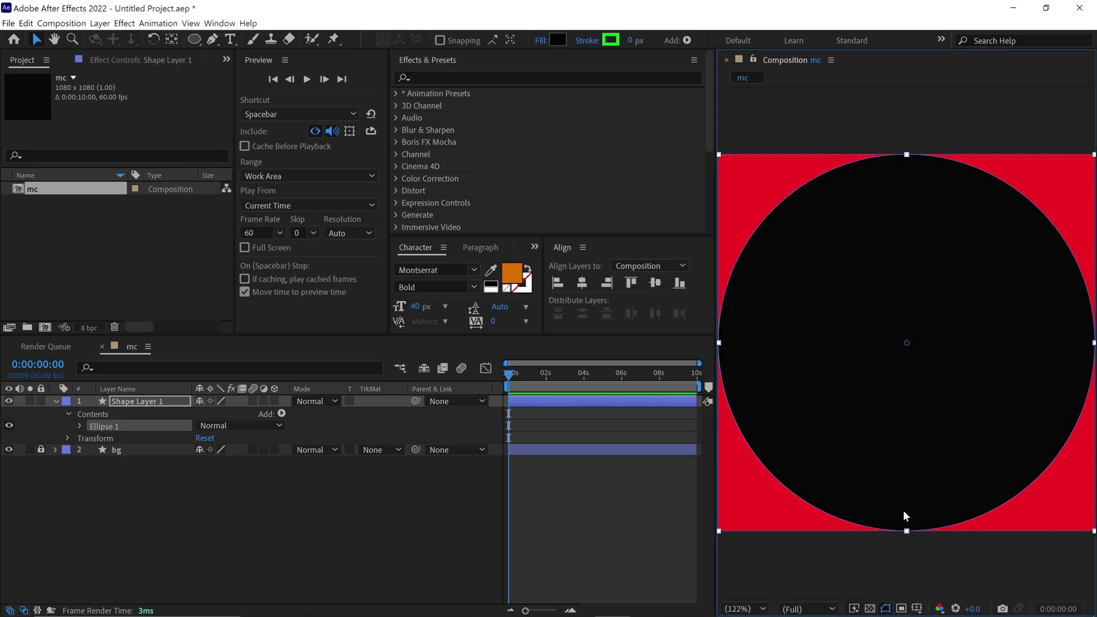
{"action": "left_click_drag", "start_coordinate": [1093, 531], "coordinate": [967, 475]}
Rename the ellipse layer Big Circle, collapse it and lock it.
{"action": "left_click", "coordinate": [129, 400]}
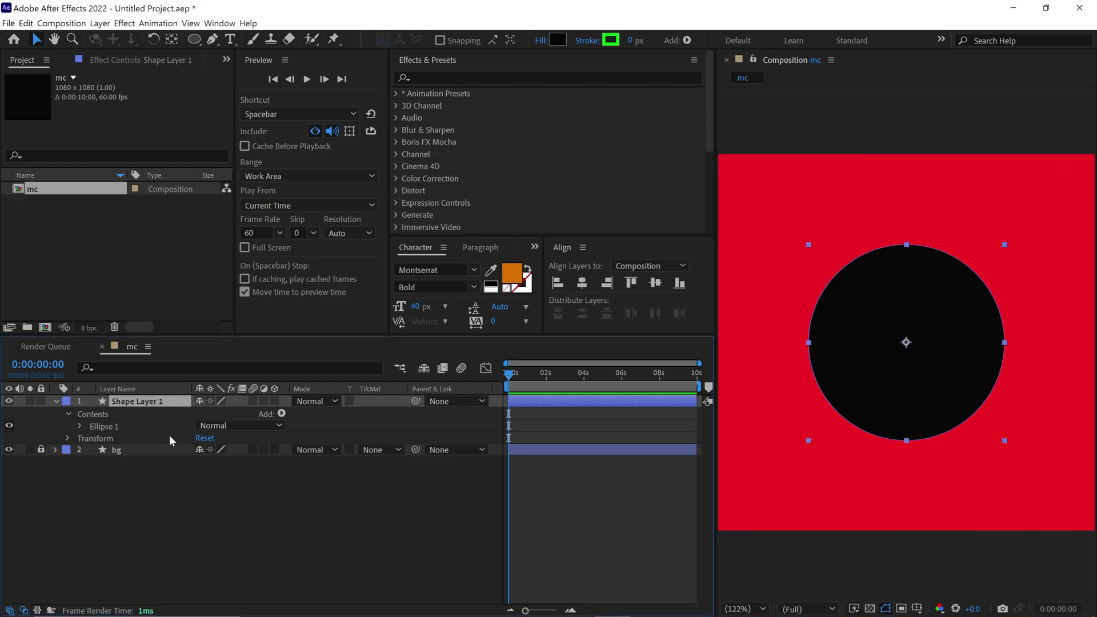
{"action": "key", "text": "Return"}
{"action": "type", "text": "Big Circle"}
{"action": "key", "text": "Return"}
{"action": "left_click", "coordinate": [56, 401]}
{"action": "left_click", "coordinate": [41, 401]}
{"action": "left_click", "coordinate": [195, 39]}
Draw a small centred circle with a white fill.
{"action": "left_click", "coordinate": [195, 37]}
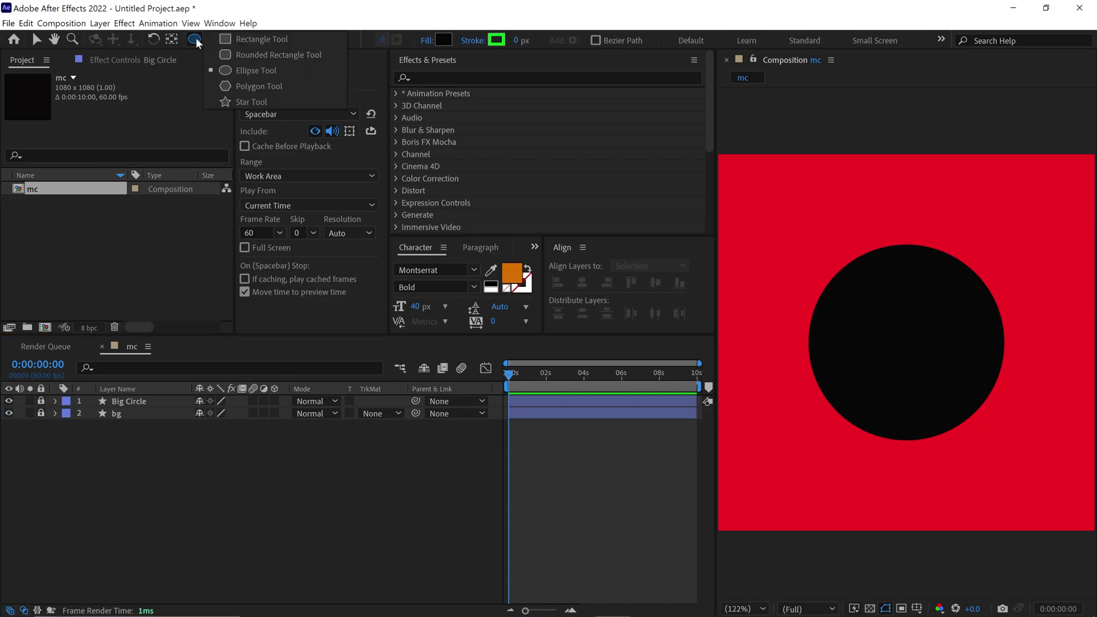
{"action": "double_click", "coordinate": [195, 38]}
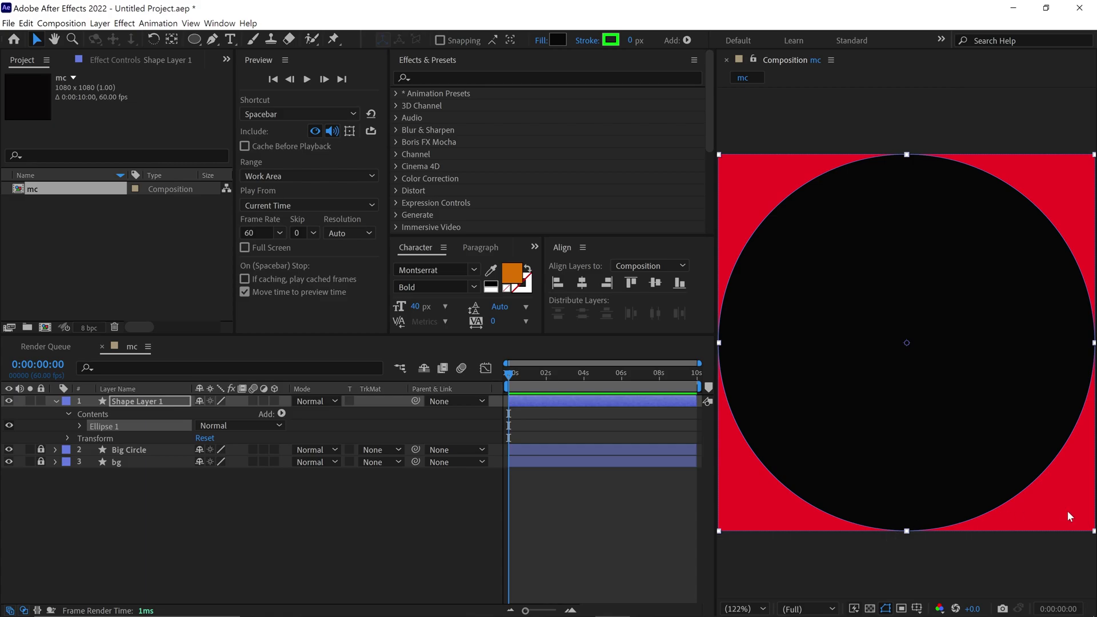
{"action": "left_click_drag", "start_coordinate": [1093, 531], "coordinate": [964, 401]}
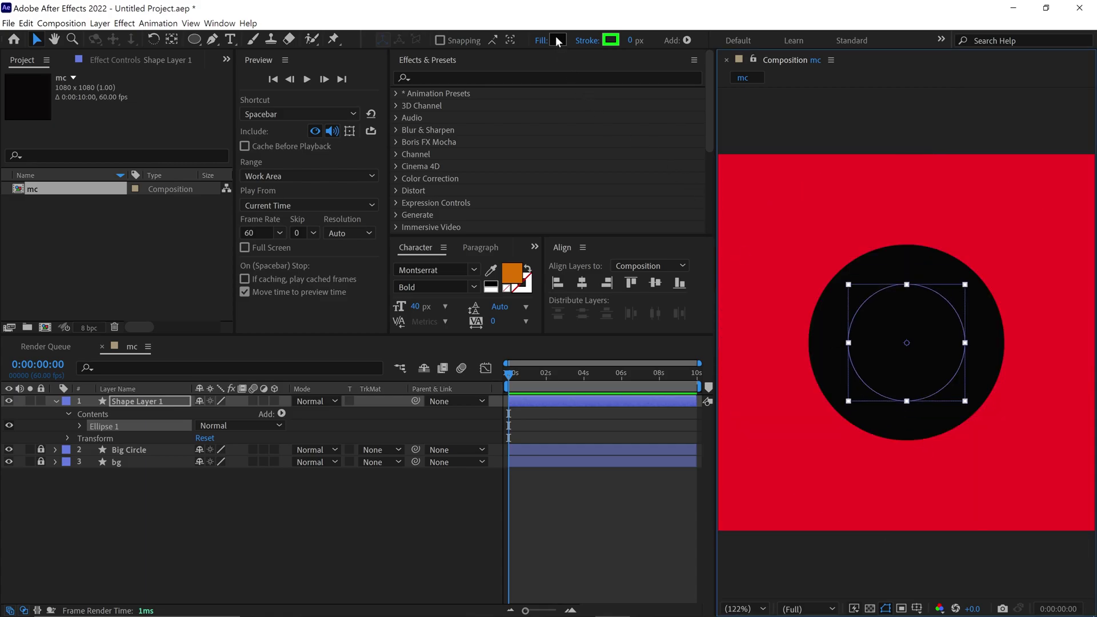
{"action": "left_click", "coordinate": [557, 40]}
{"action": "left_click", "coordinate": [738, 217]}
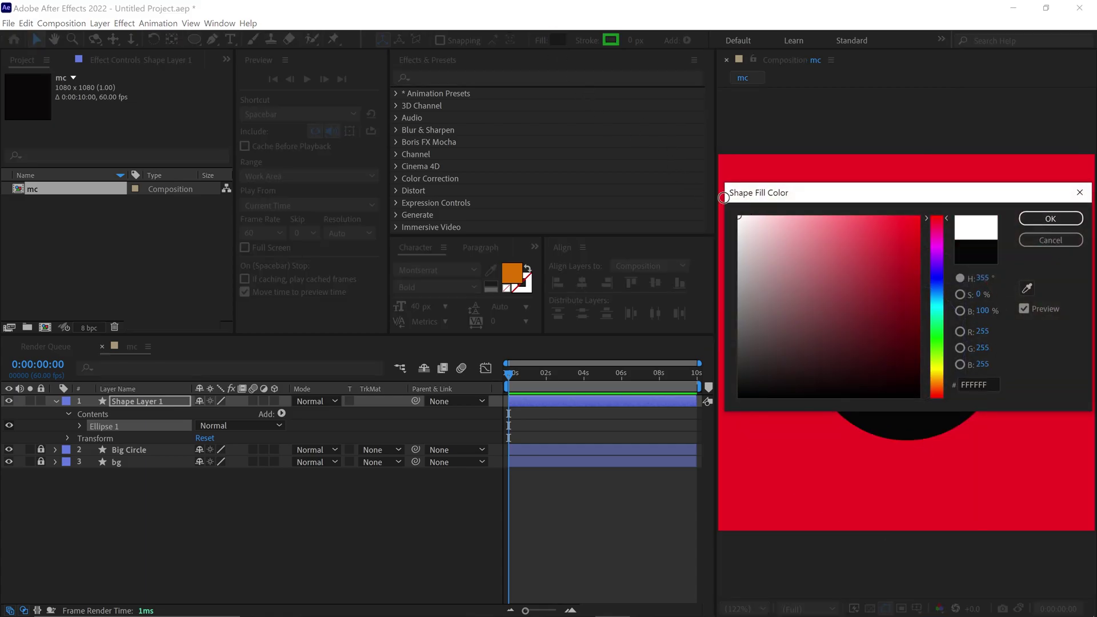
{"action": "left_click", "coordinate": [1049, 219]}
{"action": "left_click_drag", "start_coordinate": [964, 401], "coordinate": [954, 390]}
Enlarge the white circle slightly and move it up inside the black circle.
{"action": "left_click", "coordinate": [915, 610]}
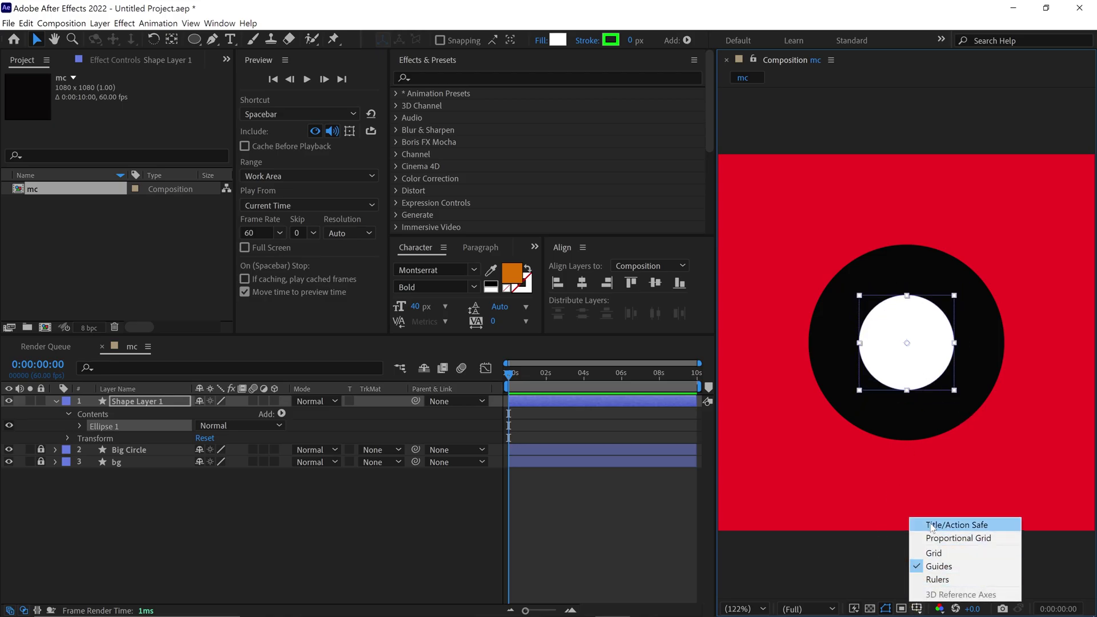
{"action": "key", "text": "Escape"}
{"action": "key", "text": "period"}
{"action": "key", "text": "period"}
{"action": "key", "text": "period"}
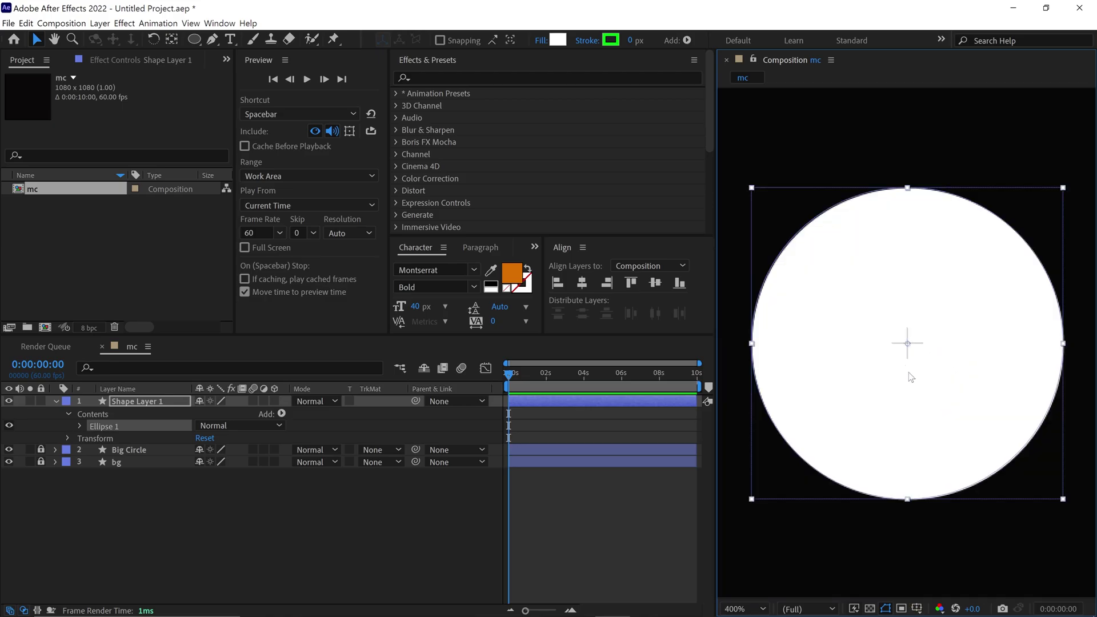
{"action": "scroll", "coordinate": [911, 377], "scroll_direction": "down", "scroll_amount": 5}
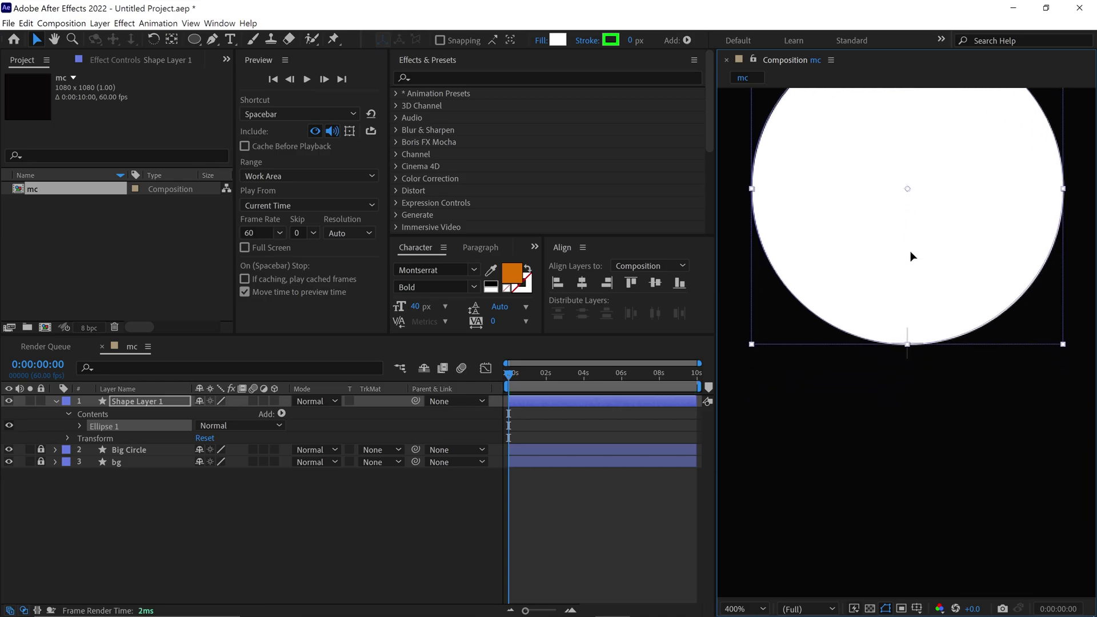
{"action": "key", "text": "comma"}
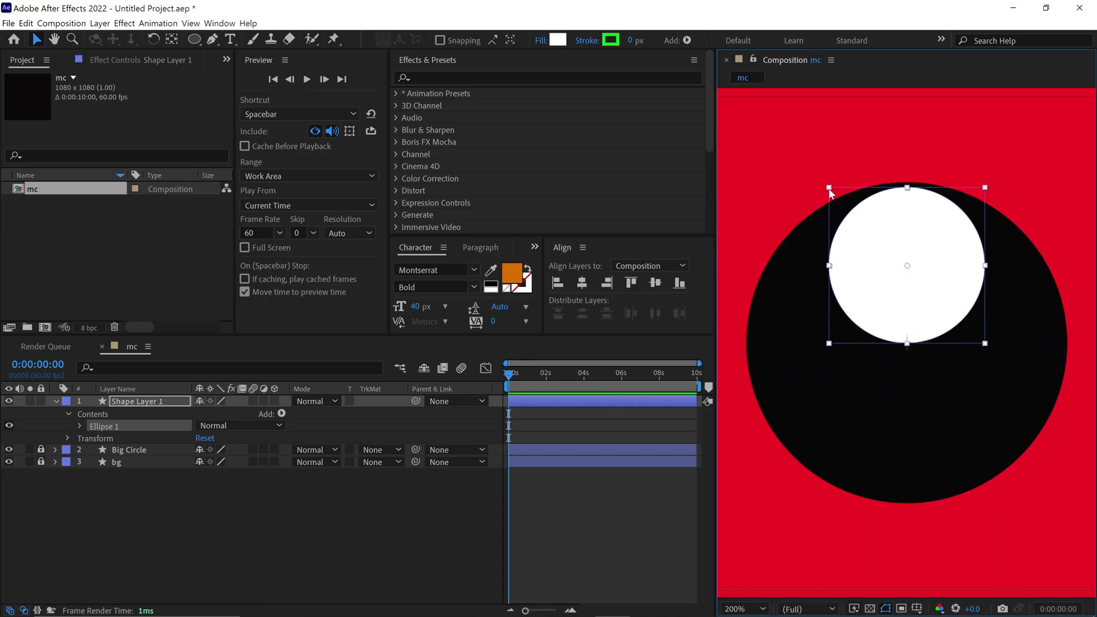
{"action": "left_click_drag", "start_coordinate": [829, 187], "coordinate": [825, 183]}
{"action": "left_click_drag", "start_coordinate": [930, 321], "coordinate": [922, 306]}
{"action": "key", "text": "period"}
{"action": "key", "text": "period"}
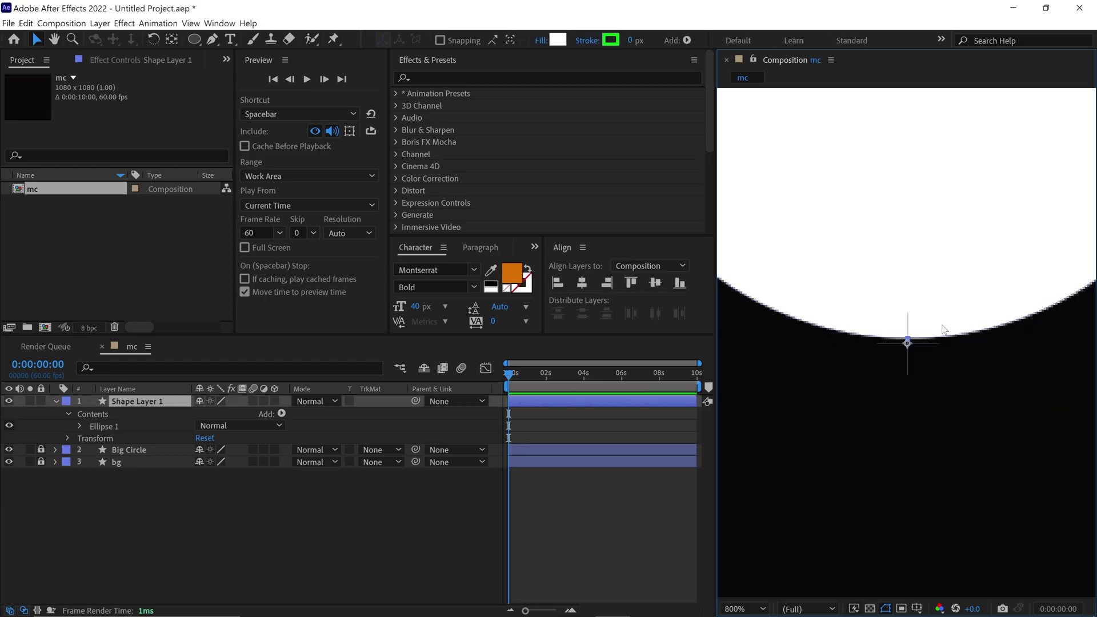
{"action": "key", "text": "shift+slash"}
Reposition the white circle's anchor point, reduce its scale slightly, and rename it Inner Circle.
{"action": "key", "text": "y"}
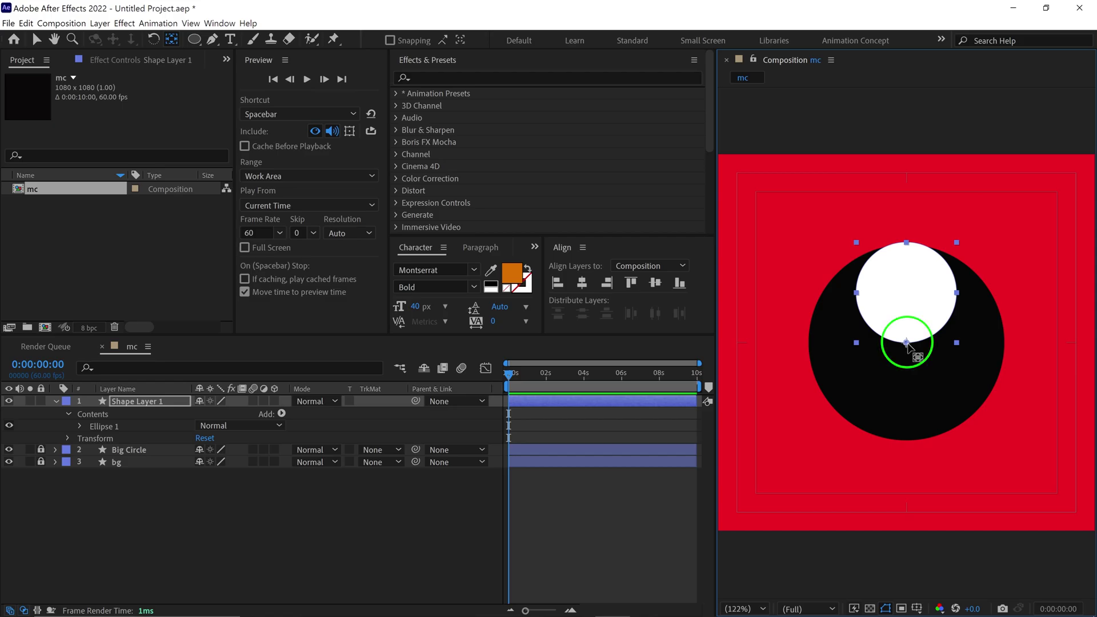
{"action": "key", "text": "s"}
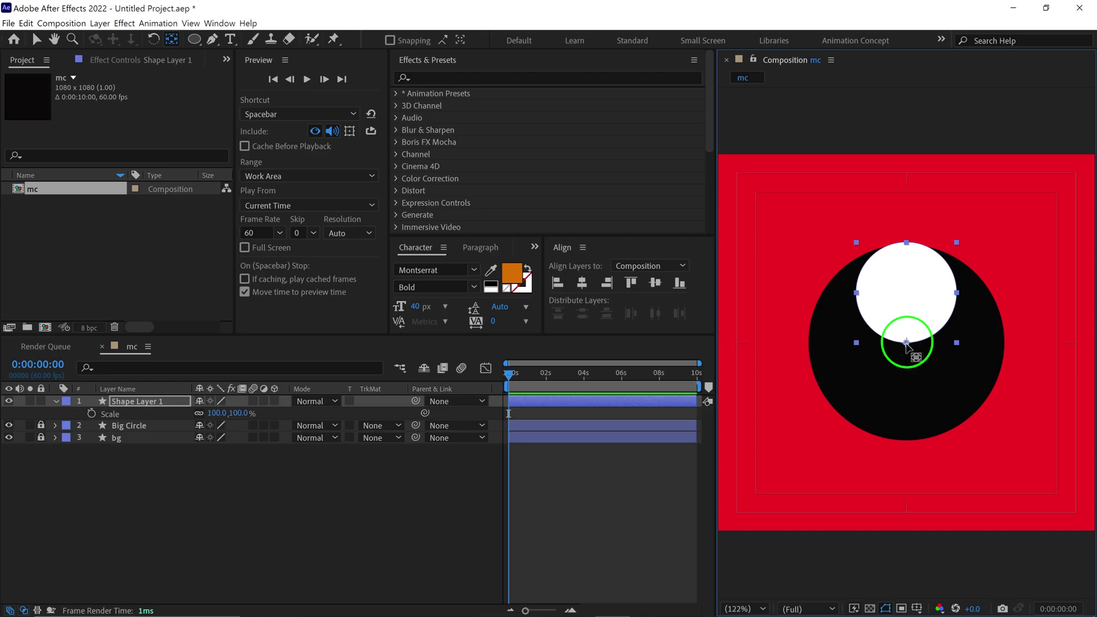
{"action": "left_click_drag", "start_coordinate": [216, 414], "coordinate": [1092, 501]}
{"action": "key", "text": "r"}
{"action": "key", "text": "ctrl+z"}
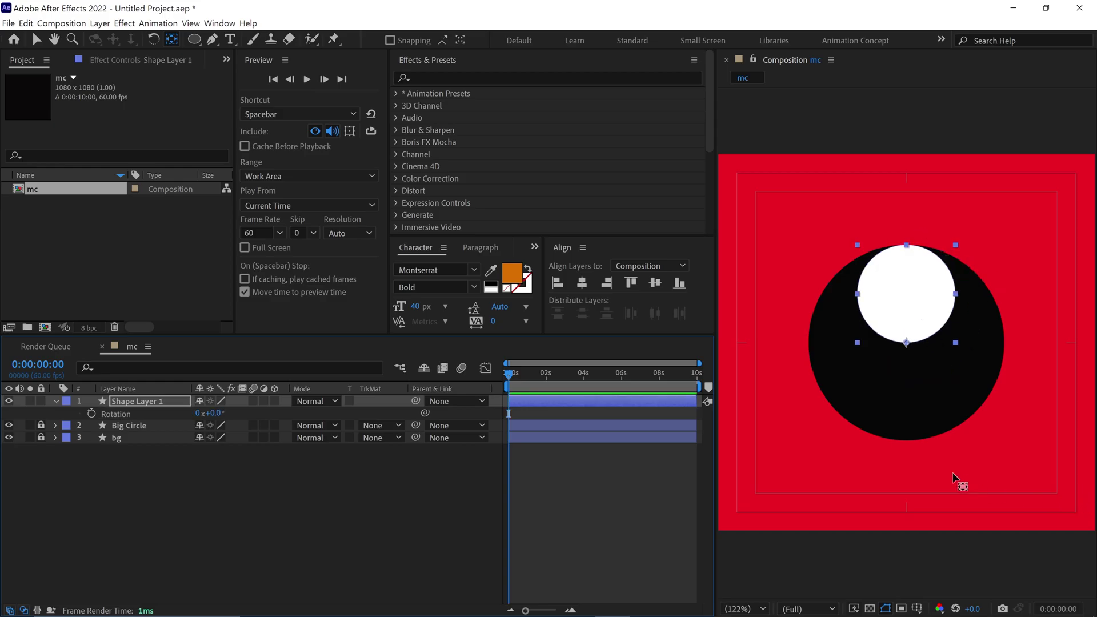
{"action": "type", "text": "Inner"}
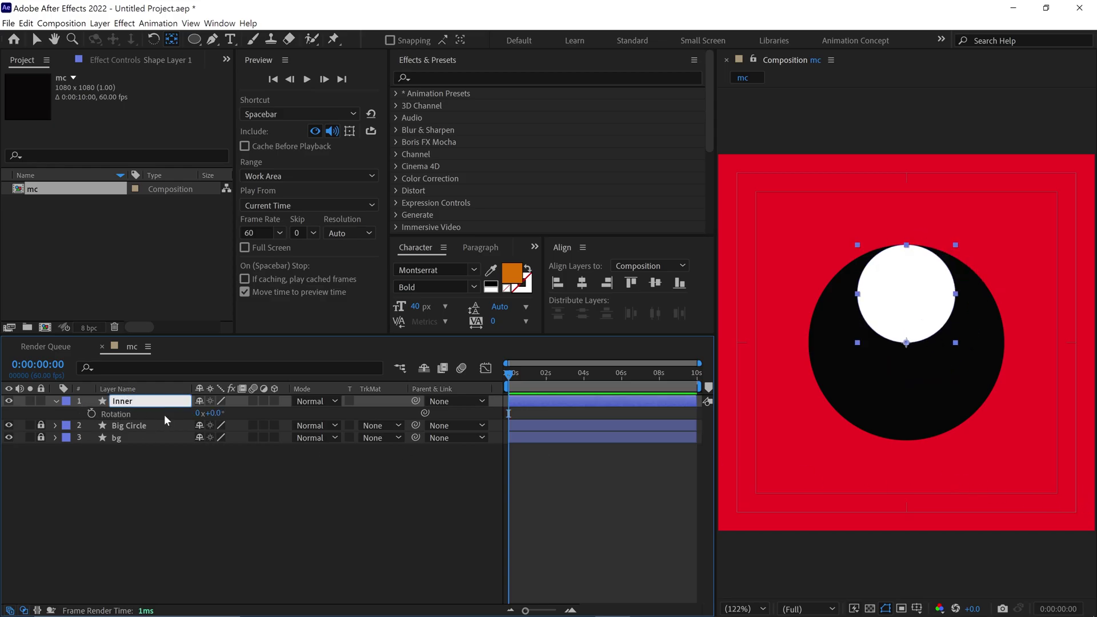
{"action": "type", "text": " Circle"}
{"action": "key", "text": "Return"}
Draw a vertical two-point path through the white circle.
{"action": "left_click", "coordinate": [56, 401]}
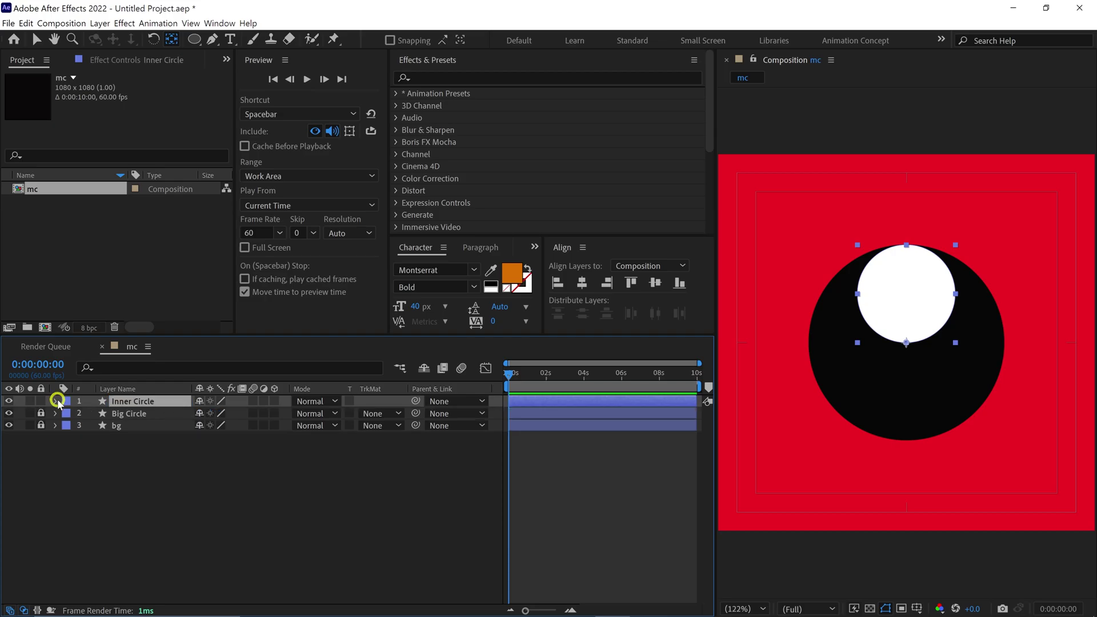
{"action": "key", "text": "F2"}
{"action": "left_click", "coordinate": [213, 39]}
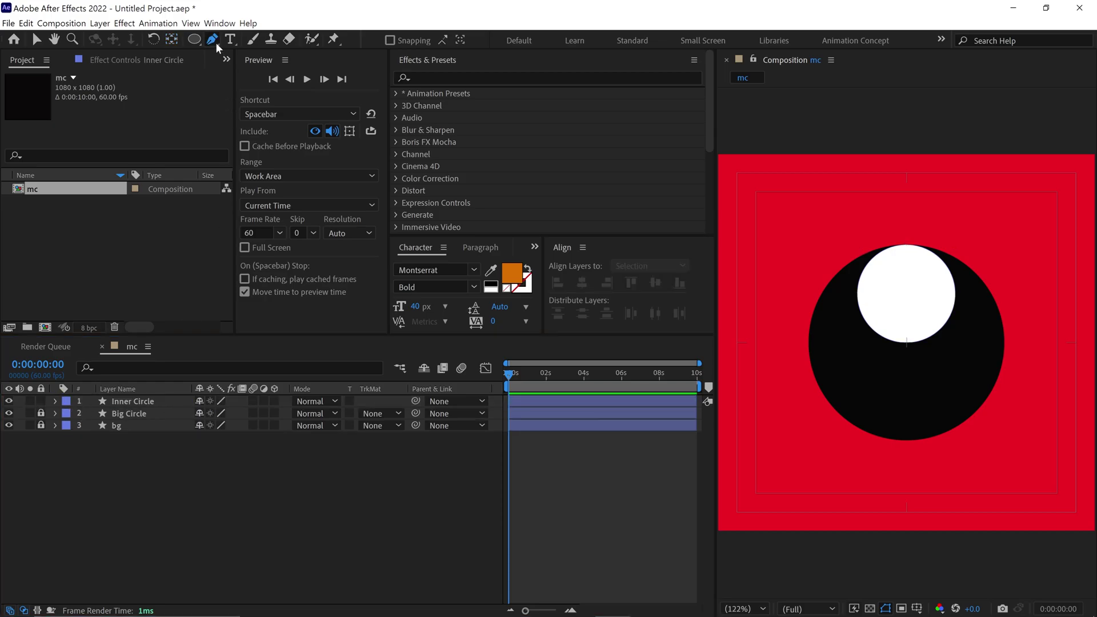
{"action": "left_click", "coordinate": [906, 245]}
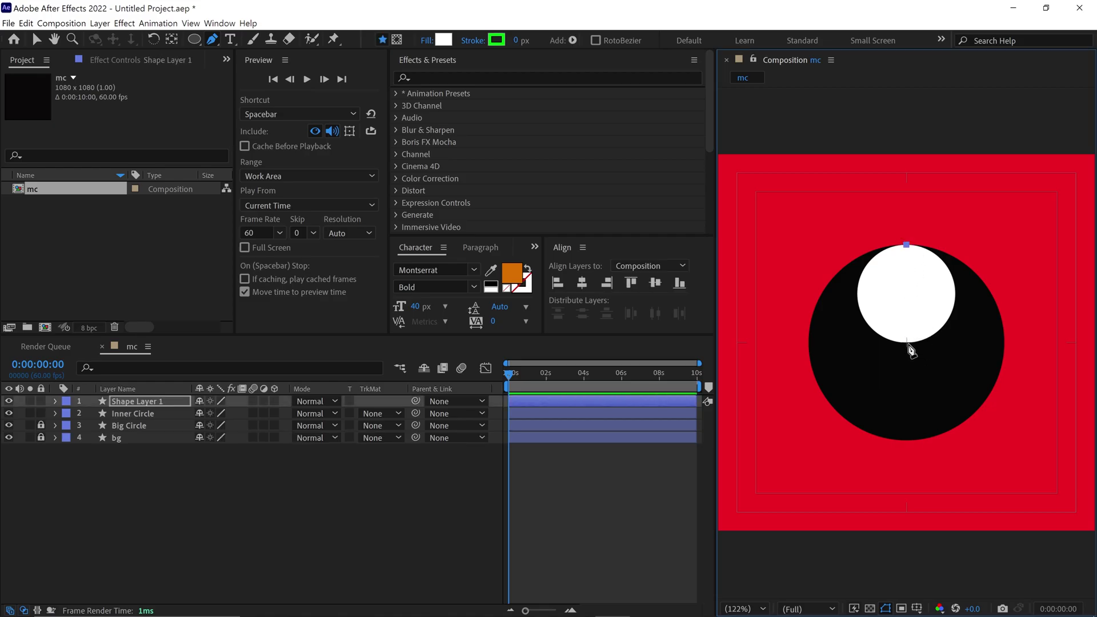
{"action": "left_click", "coordinate": [906, 342]}
Give the path a 7 px stroke with no fill and centre it horizontally.
{"action": "left_click", "coordinate": [515, 41]}
{"action": "type", "text": "7"}
{"action": "key", "text": "Return"}
{"action": "left_click", "coordinate": [427, 40]}
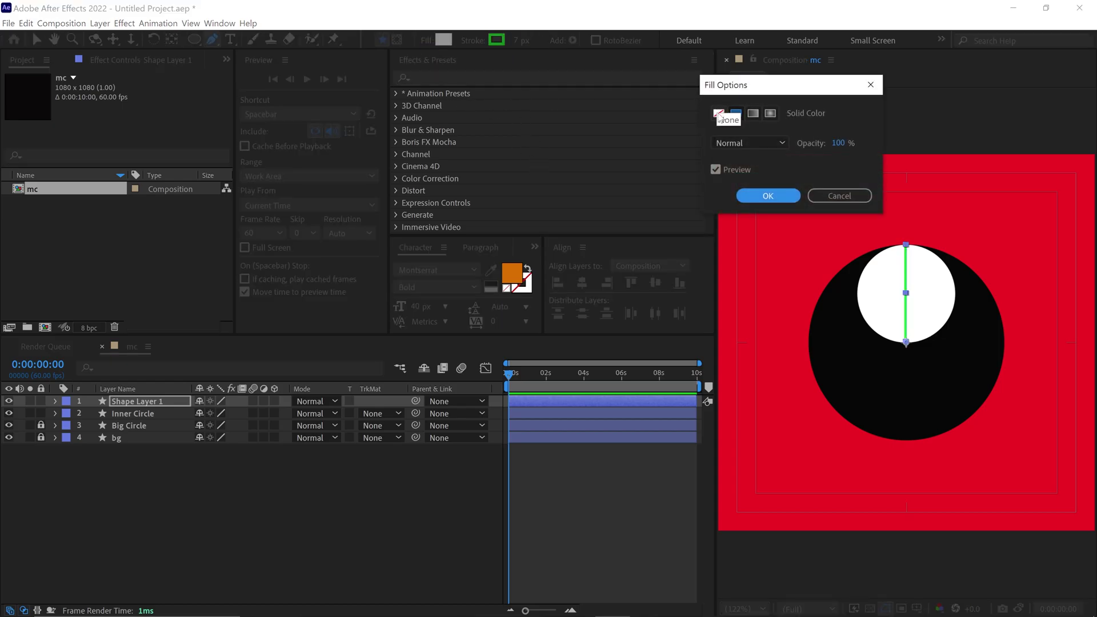
{"action": "left_click", "coordinate": [720, 112]}
{"action": "left_click", "coordinate": [765, 196]}
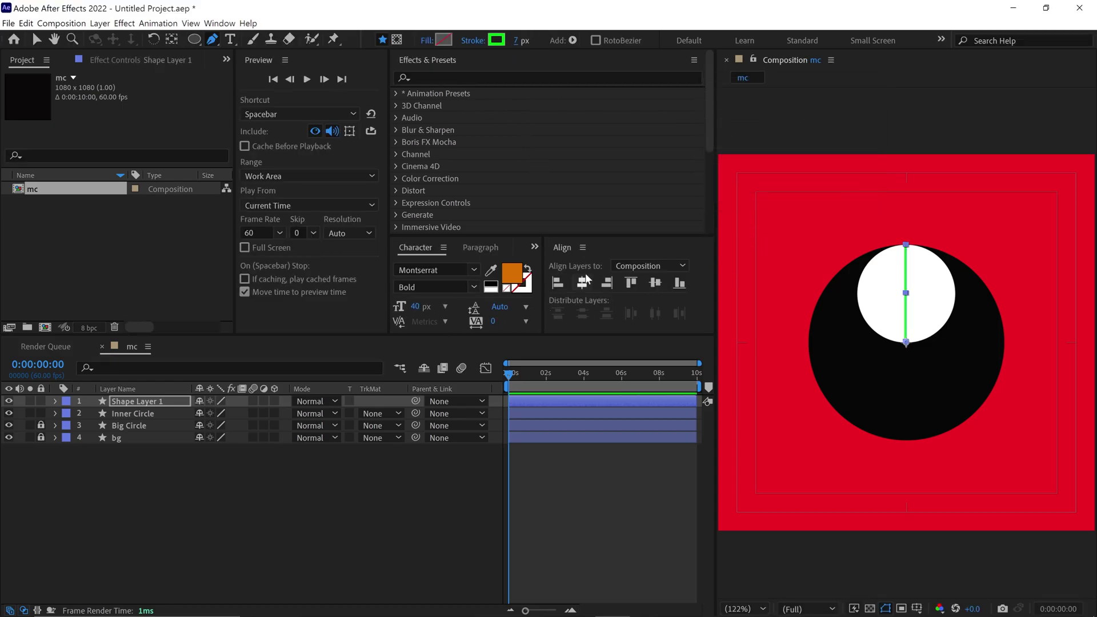
{"action": "left_click", "coordinate": [582, 283]}
Move the line up so it starts at the white circle's centre.
{"action": "scroll", "coordinate": [907, 341], "scroll_direction": "up", "scroll_amount": 3}
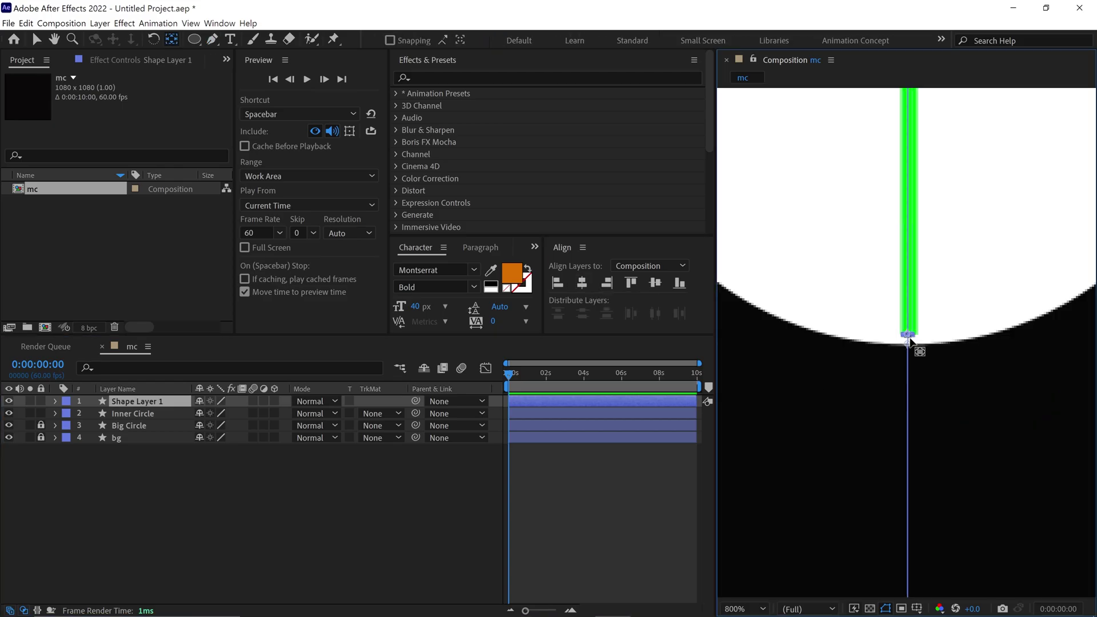
{"action": "key", "text": "y"}
{"action": "key", "text": "v"}
{"action": "key", "text": "/"}
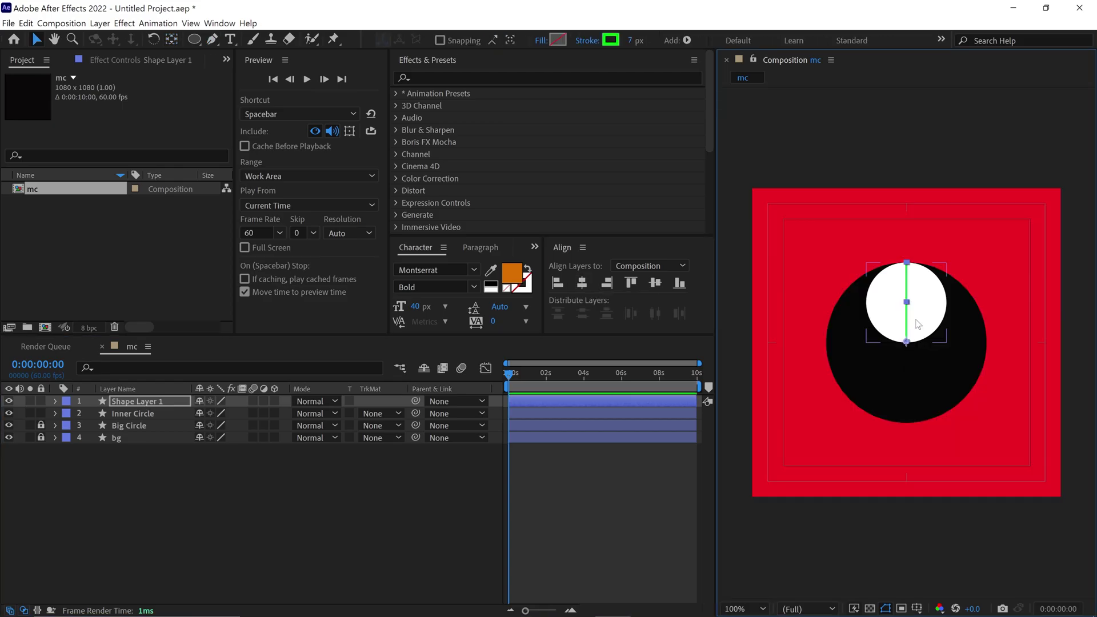
{"action": "key", "text": "period"}
{"action": "left_click_drag", "start_coordinate": [909, 344], "coordinate": [905, 269]}
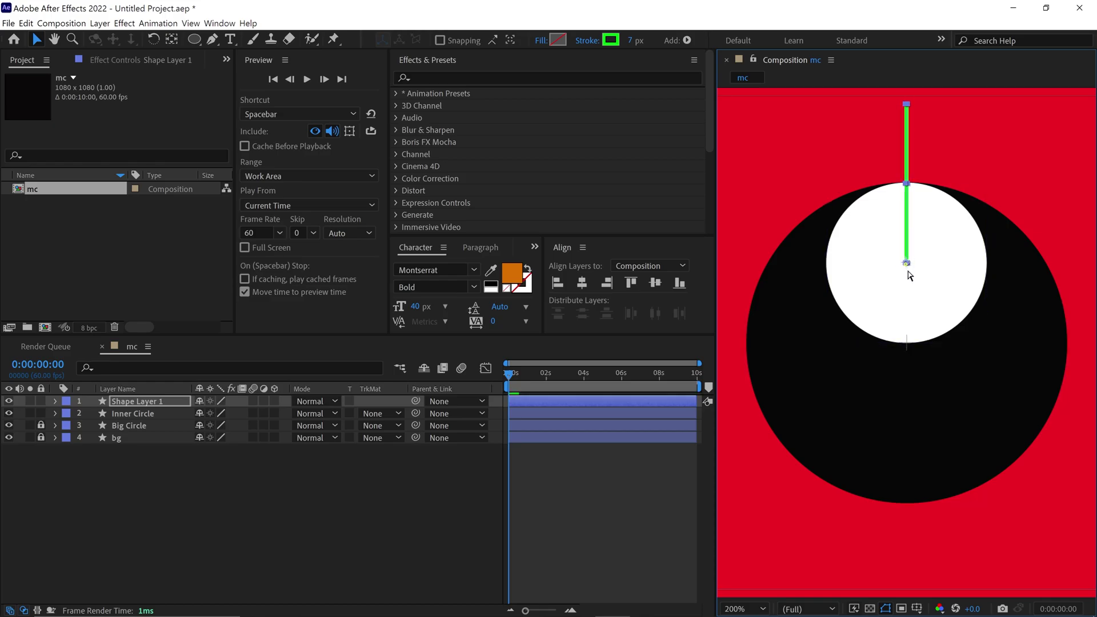
{"action": "key", "text": "period"}
{"action": "key", "text": "period"}
Rename the path layer Line.
{"action": "left_click", "coordinate": [156, 404]}
{"action": "key", "text": "Return"}
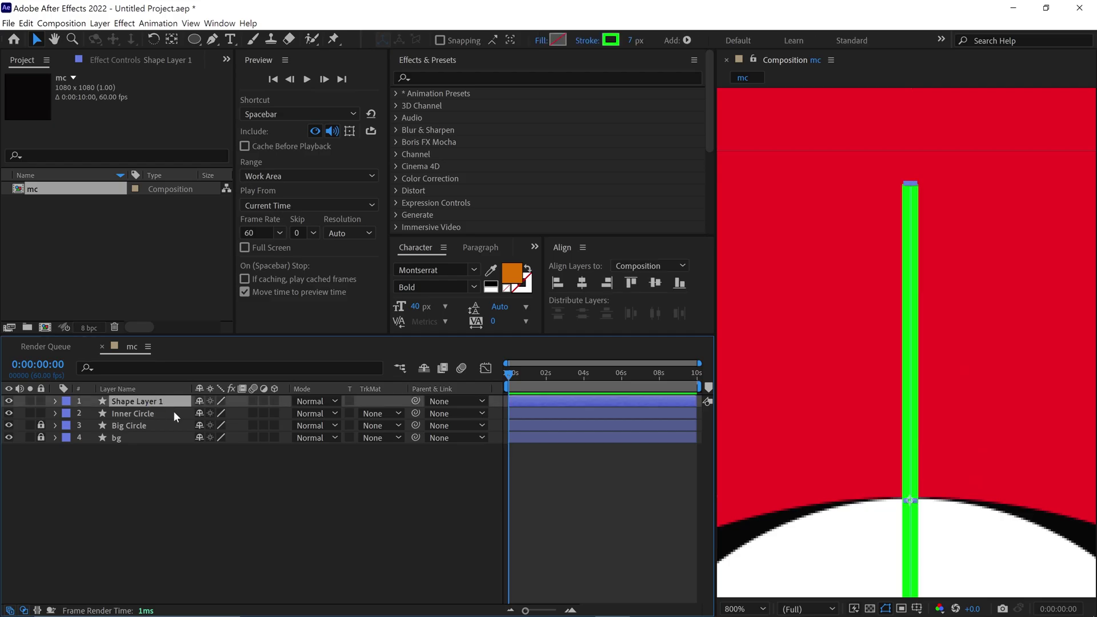
{"action": "type", "text": "Lije"}
{"action": "type", "text": "Line"}
{"action": "key", "text": "Return"}
{"action": "left_click", "coordinate": [194, 39]}
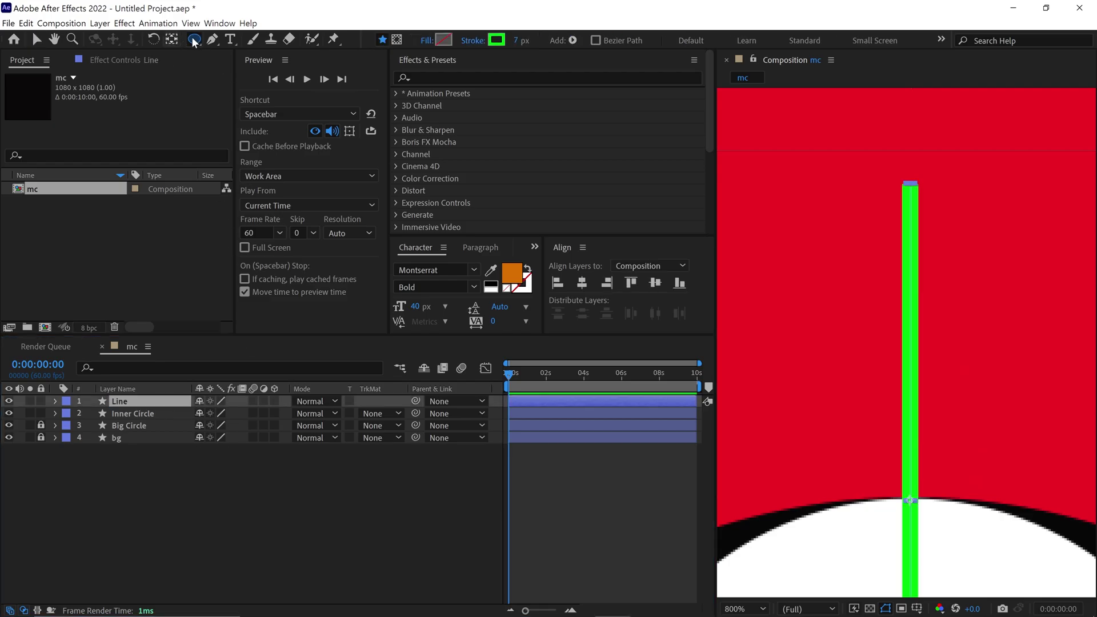
{"action": "left_click", "coordinate": [421, 40]}
Set the shape fill to a light pink solid colour.
{"action": "left_click", "coordinate": [735, 114]}
{"action": "left_click", "coordinate": [767, 194]}
{"action": "left_click", "coordinate": [444, 39]}
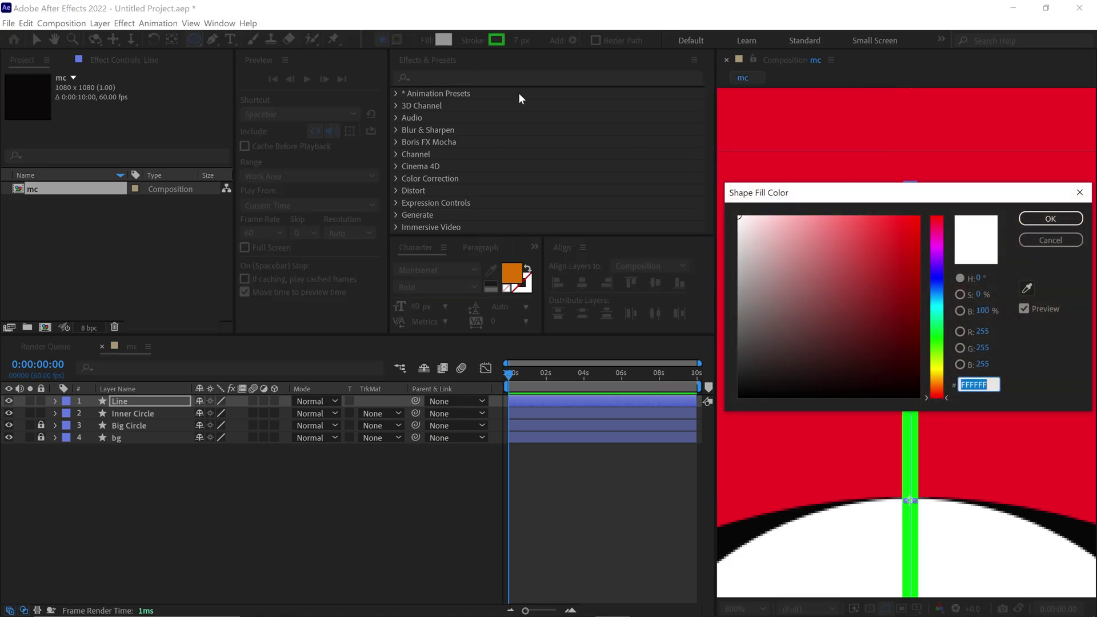
{"action": "left_click", "coordinate": [764, 219]}
{"action": "left_click", "coordinate": [1050, 218]}
Draw a small circle at the line's top end and name its layer Dot.
{"action": "key", "text": "F2"}
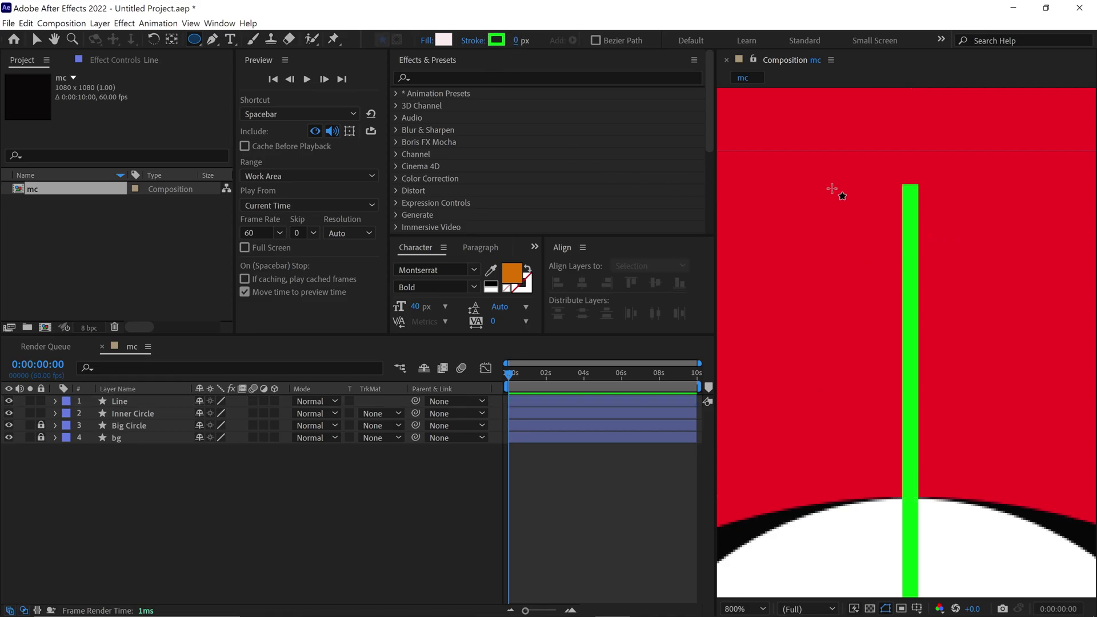
{"action": "mouse_move", "coordinate": [910, 180]}
{"action": "left_mouse_down"}
{"action": "mouse_move", "coordinate": [924, 200]}
{"action": "mouse_move", "coordinate": [912, 198]}
{"action": "mouse_move", "coordinate": [917, 213]}
{"action": "left_mouse_up"}
{"action": "key", "text": "v"}
{"action": "key", "text": "F2"}
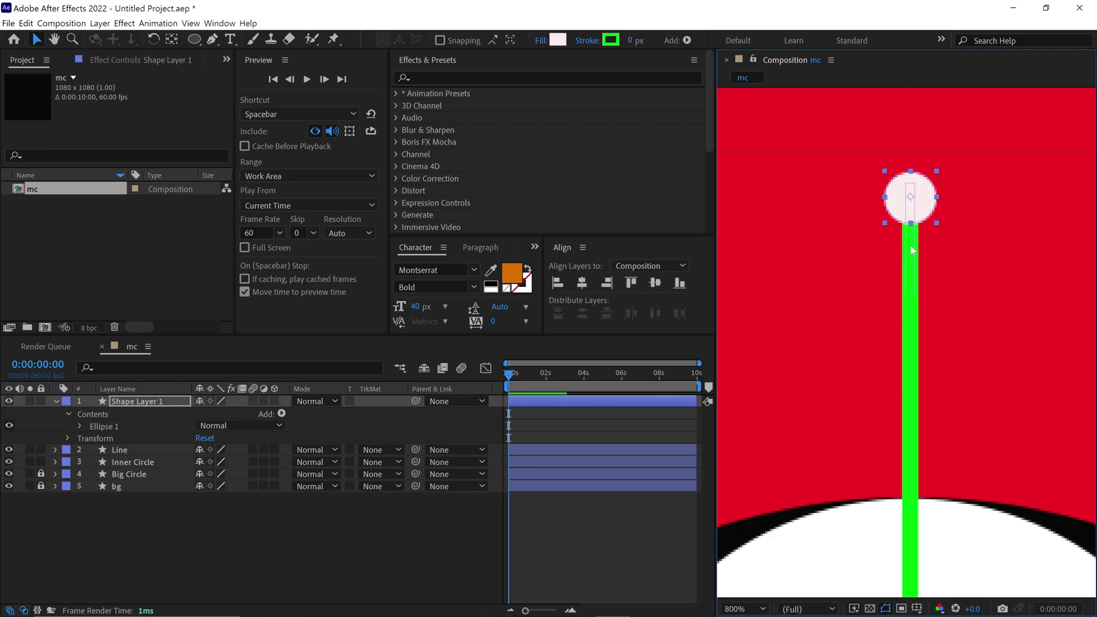
{"action": "left_click", "coordinate": [145, 402]}
{"action": "key", "text": "Return"}
{"action": "type", "text": "Dot"}
{"action": "key", "text": "Return"}
{"action": "left_click", "coordinate": [55, 402]}
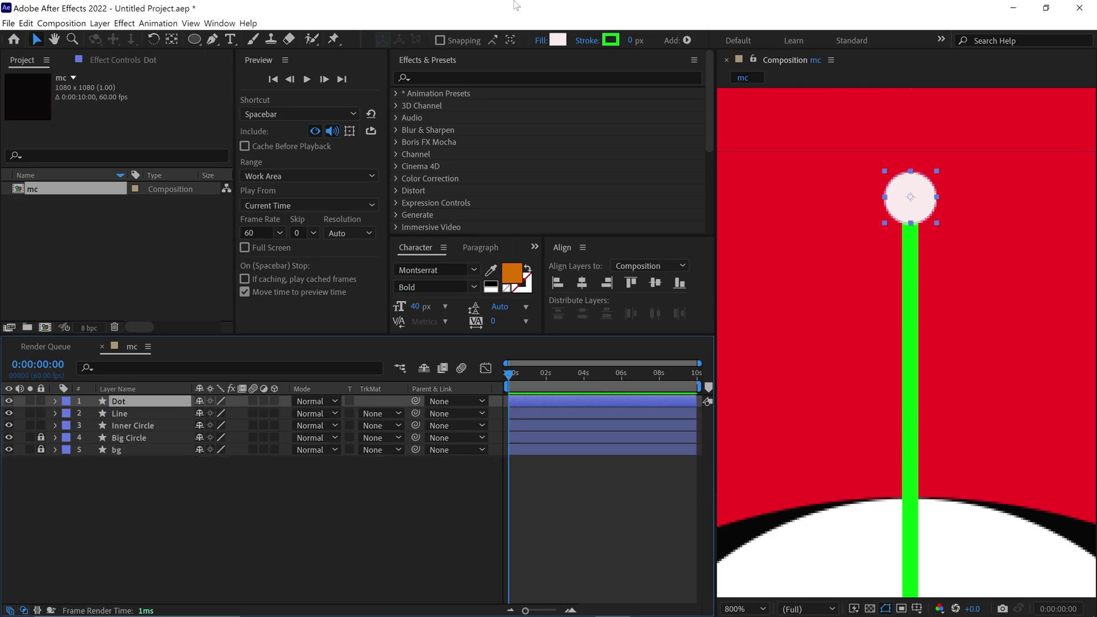
Fit the view, then parent Dot to Line and Line to Inner Circle.
{"action": "left_click", "coordinate": [742, 608]}
{"action": "left_click", "coordinate": [749, 370]}
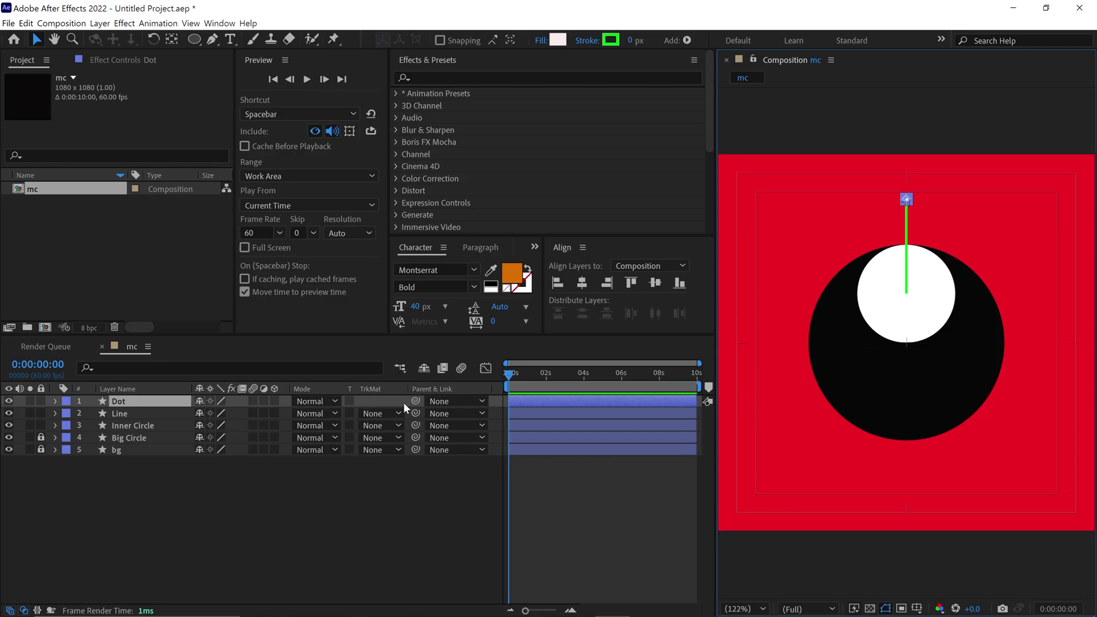
{"action": "left_click_drag", "start_coordinate": [413, 401], "coordinate": [204, 411]}
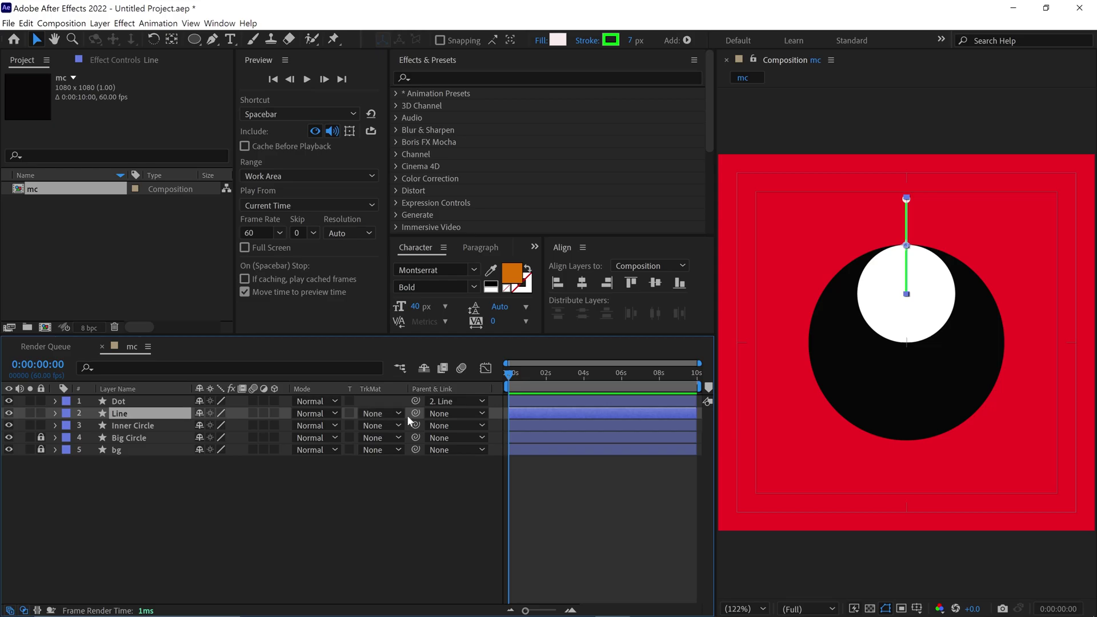
{"action": "left_click_drag", "start_coordinate": [413, 412], "coordinate": [170, 426]}
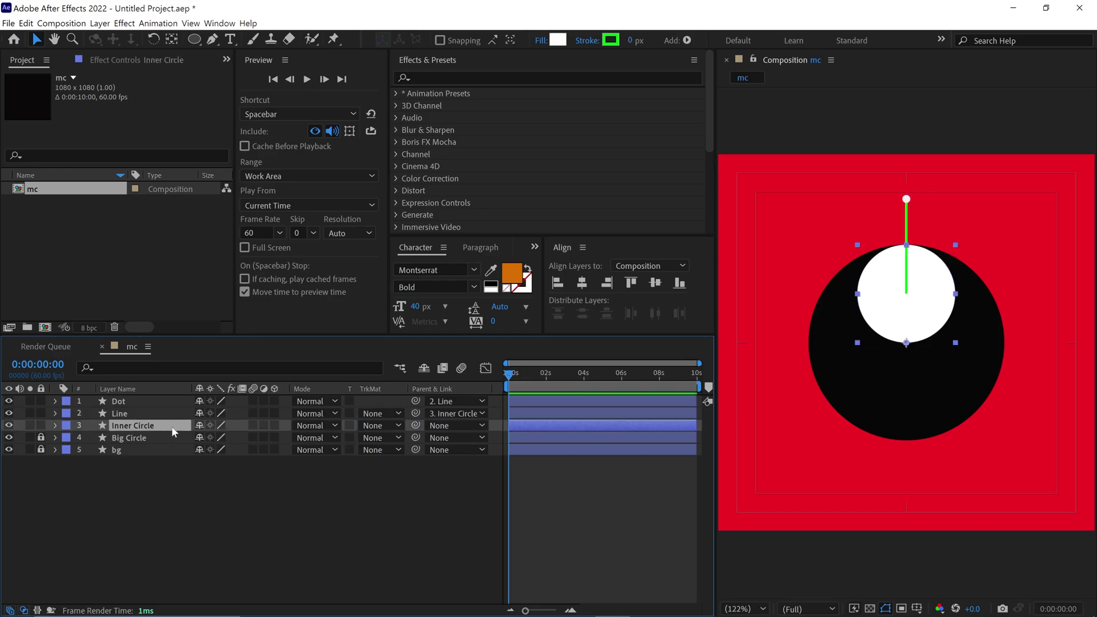
{"action": "key", "text": "r"}
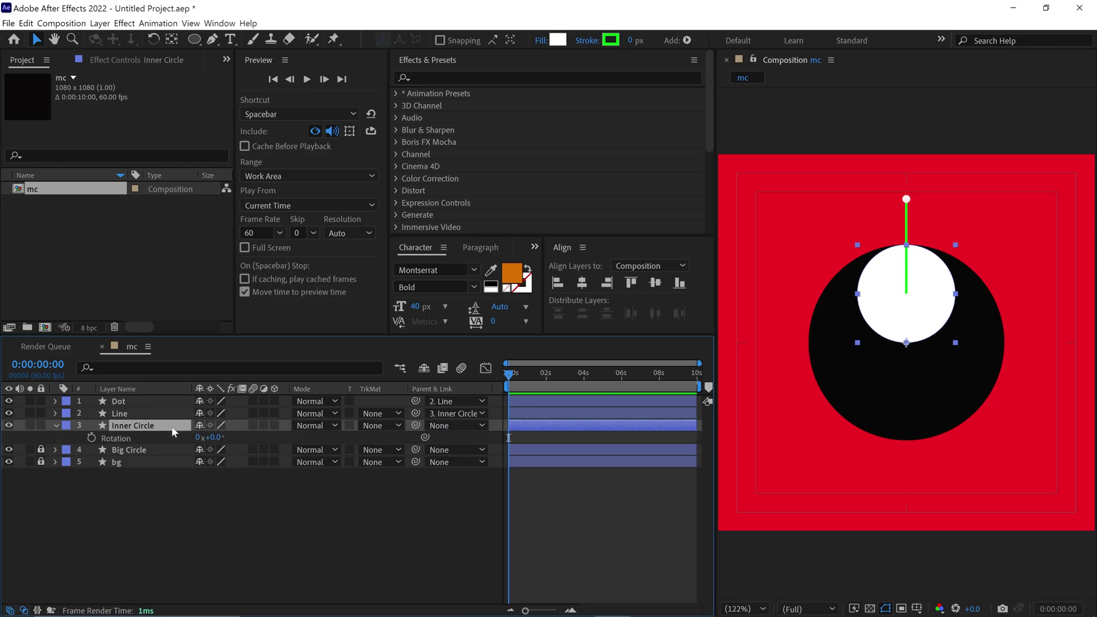
Give Inner Circle's rotation the expression time*400.
{"action": "left_click", "coordinate": [91, 438], "text": "alt"}
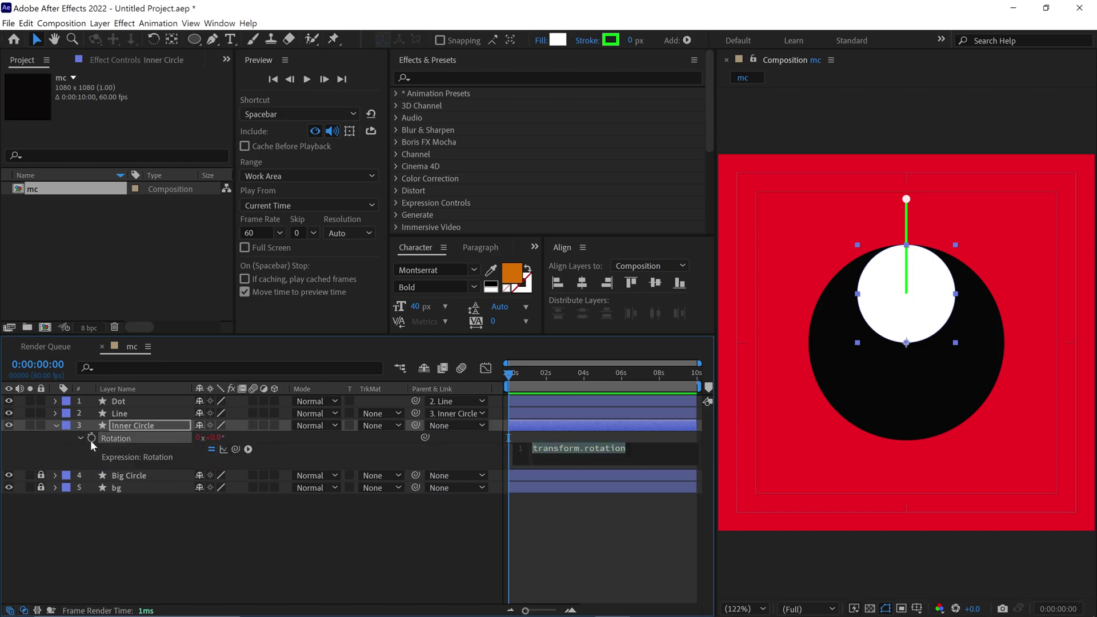
{"action": "type", "text": "time"}
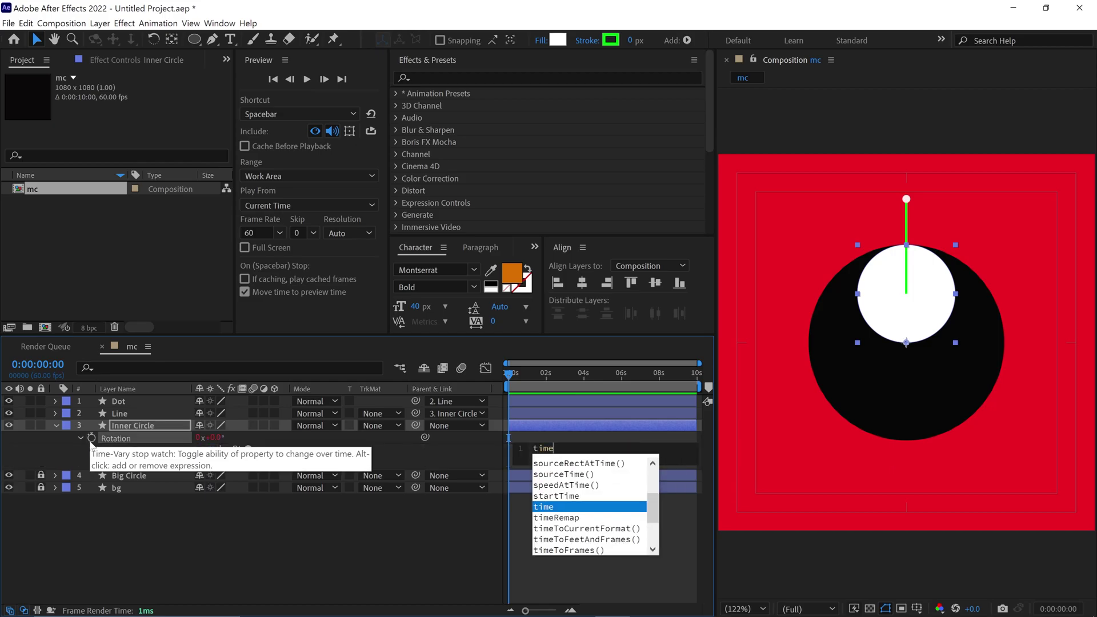
{"action": "type", "text": "*"}
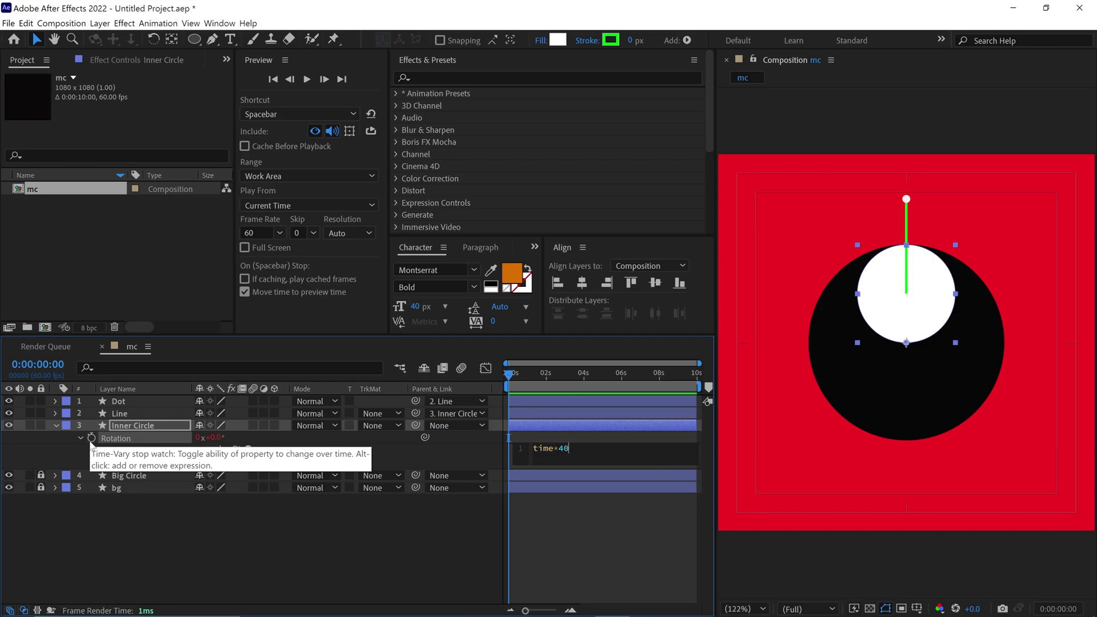
{"action": "left_click", "coordinate": [122, 438]}
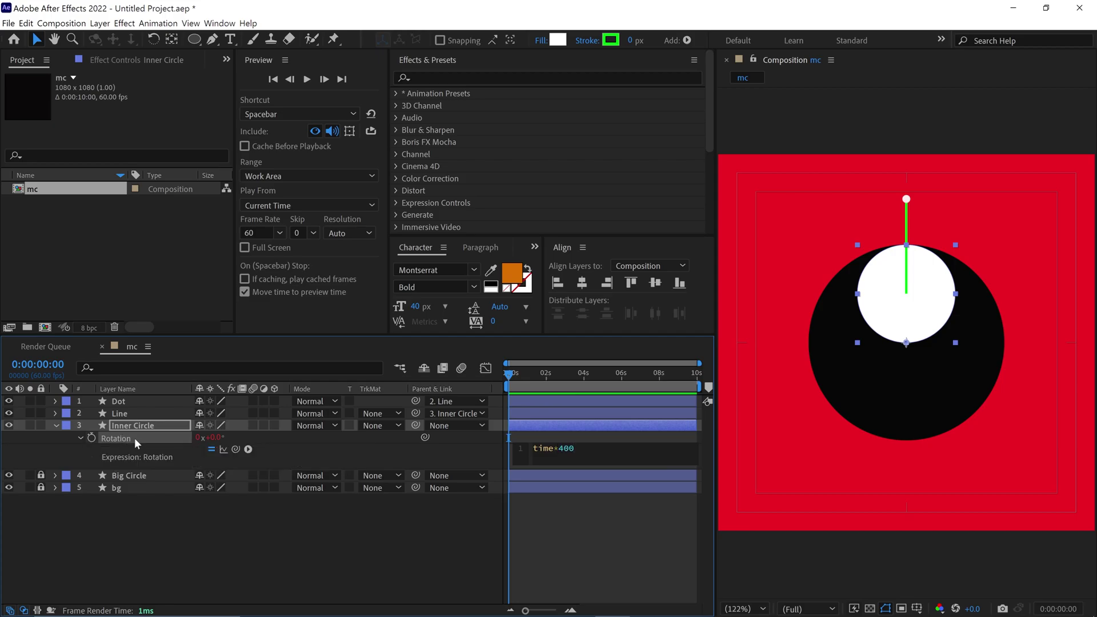
Give the Line layer's rotation the expression time*-600.
{"action": "left_click", "coordinate": [158, 426]}
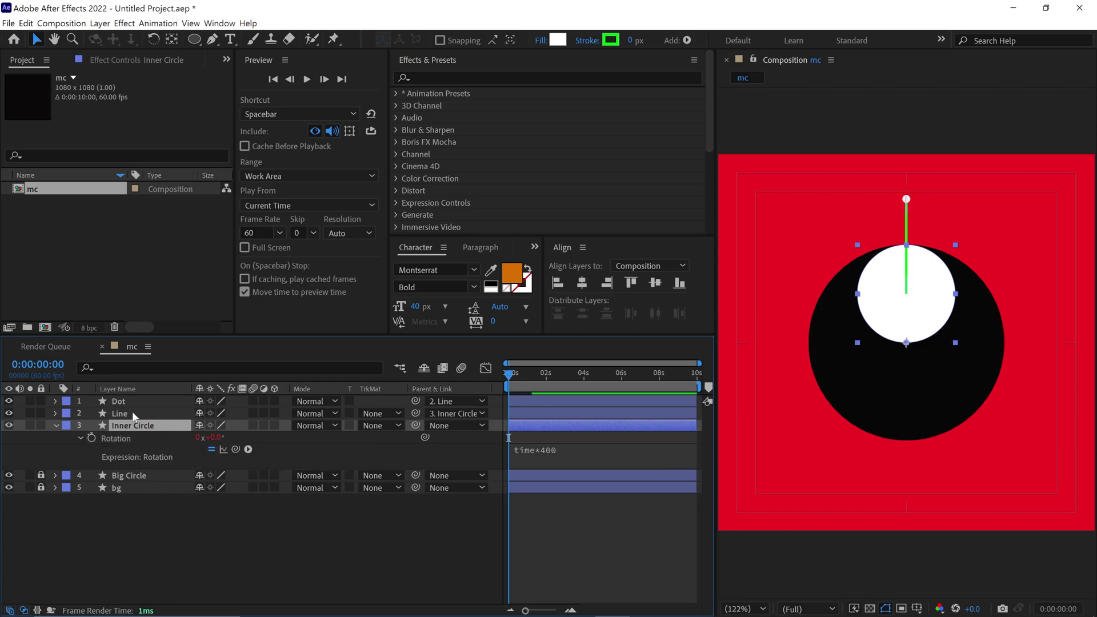
{"action": "left_click", "coordinate": [134, 414]}
{"action": "key", "text": "r"}
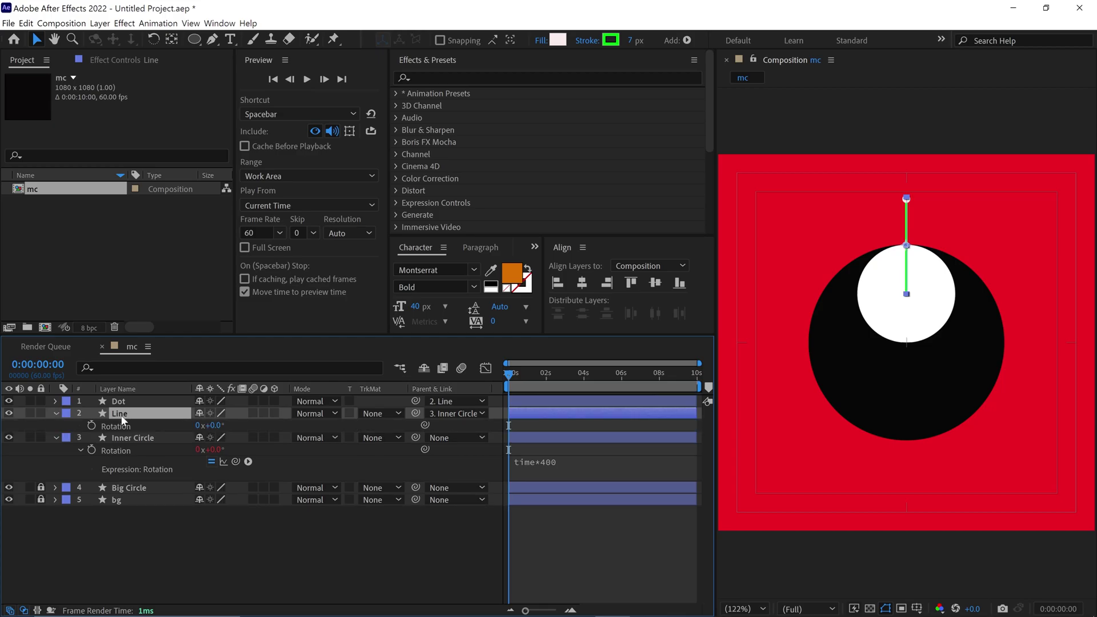
{"action": "left_click", "coordinate": [92, 424], "text": "alt"}
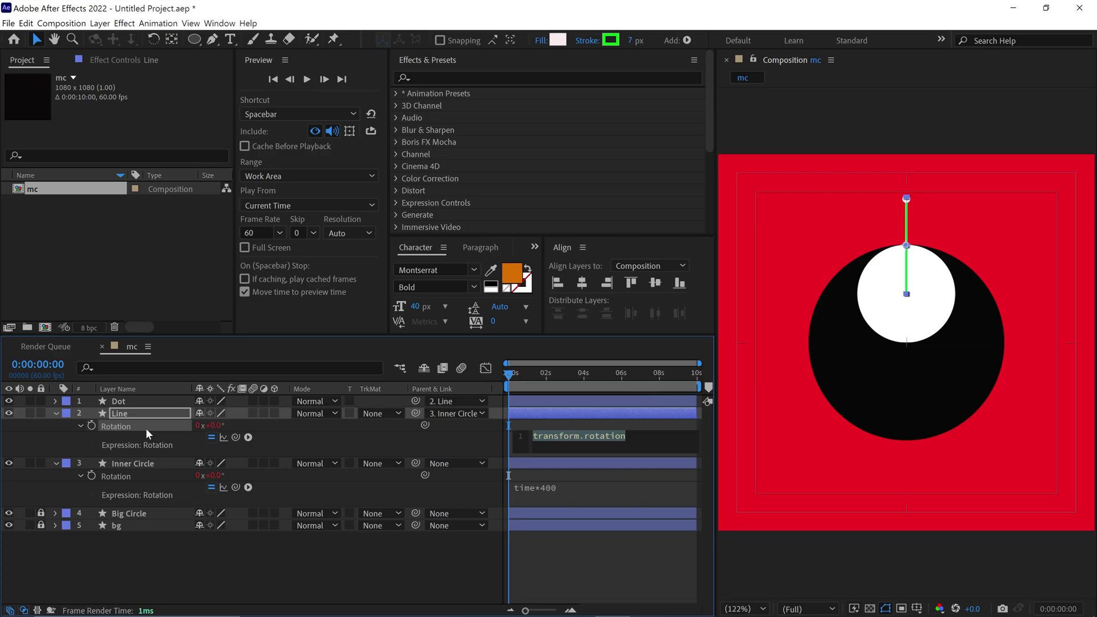
{"action": "type", "text": "time*"}
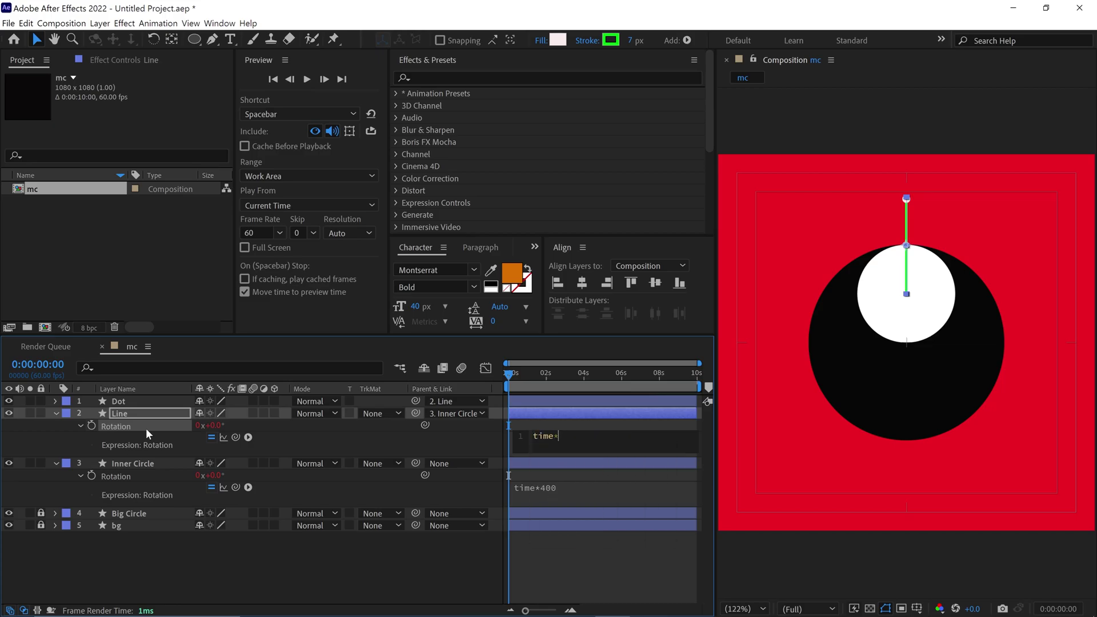
{"action": "type", "text": "-600"}
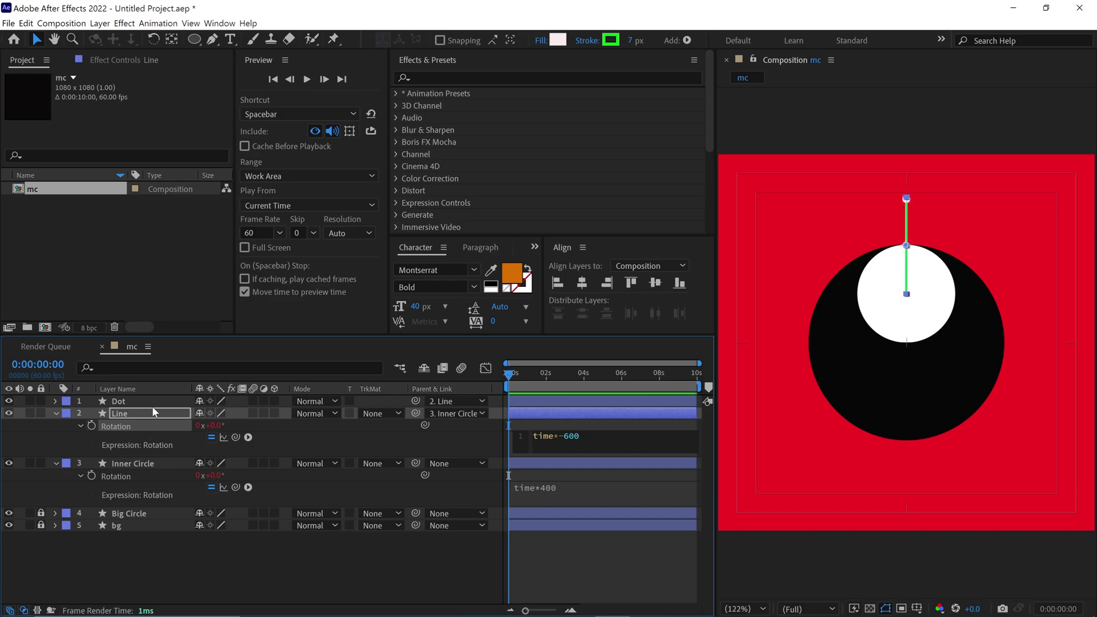
{"action": "left_click", "coordinate": [152, 404]}
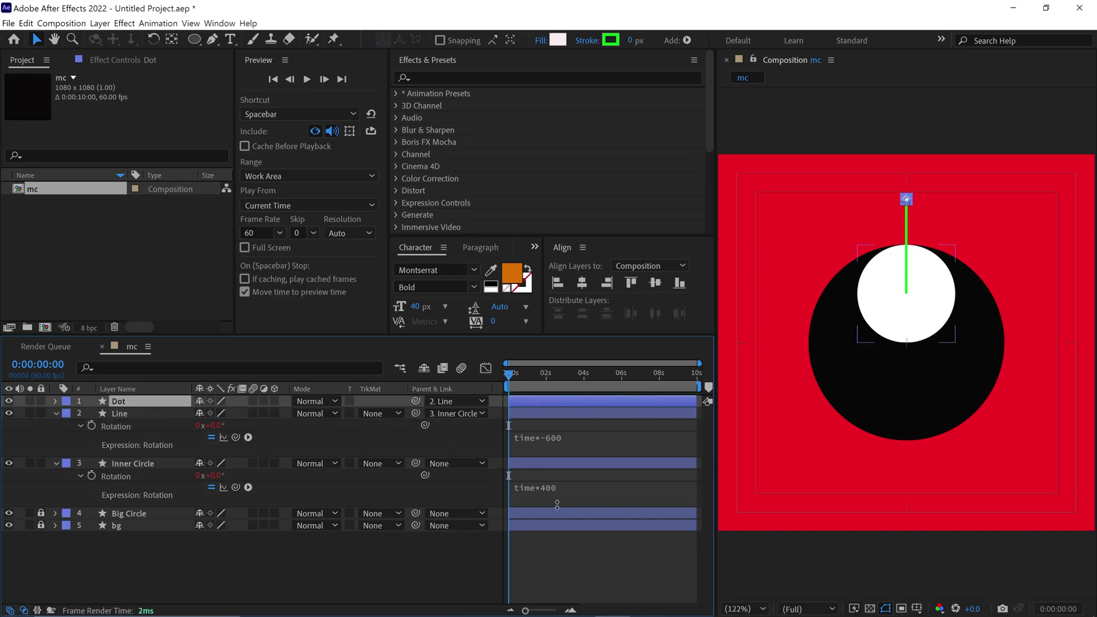
Preview the spinning animation, then collapse all layer properties and deselect.
{"action": "left_click", "coordinate": [906, 251]}
{"action": "key", "text": "space"}
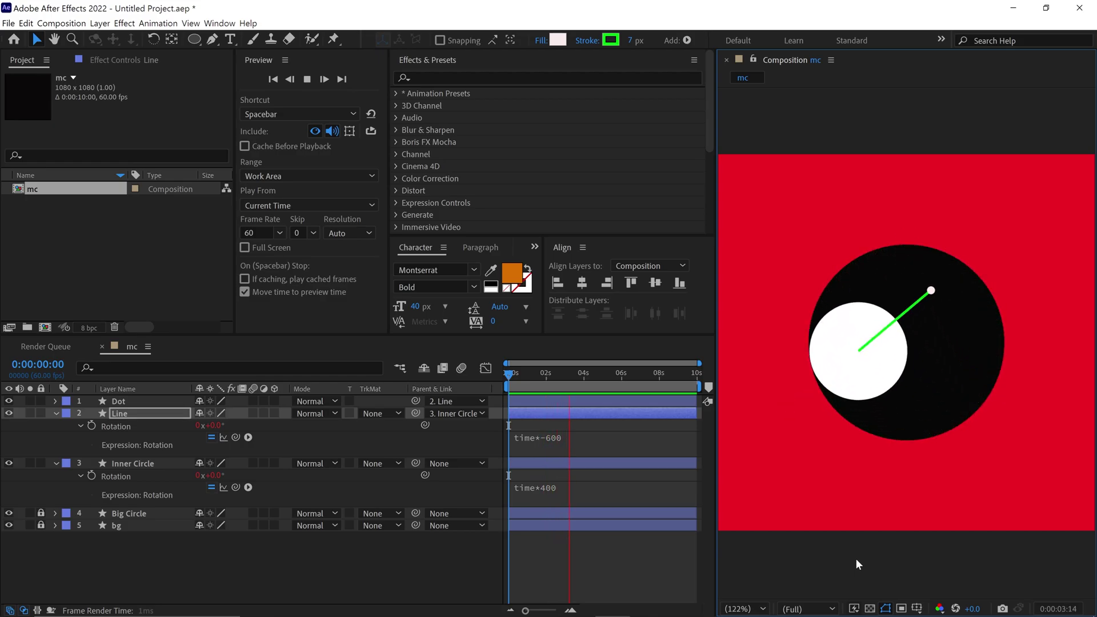
{"action": "left_click", "coordinate": [502, 372]}
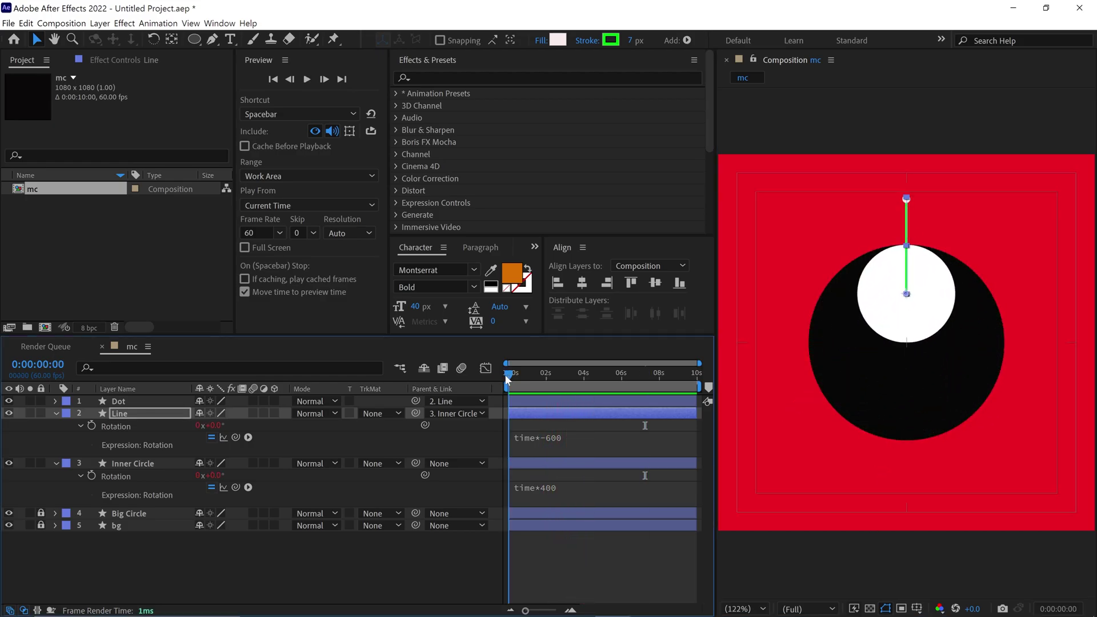
{"action": "key", "text": "ctrl+a"}
{"action": "key", "text": "u"}
{"action": "left_click", "coordinate": [239, 488]}
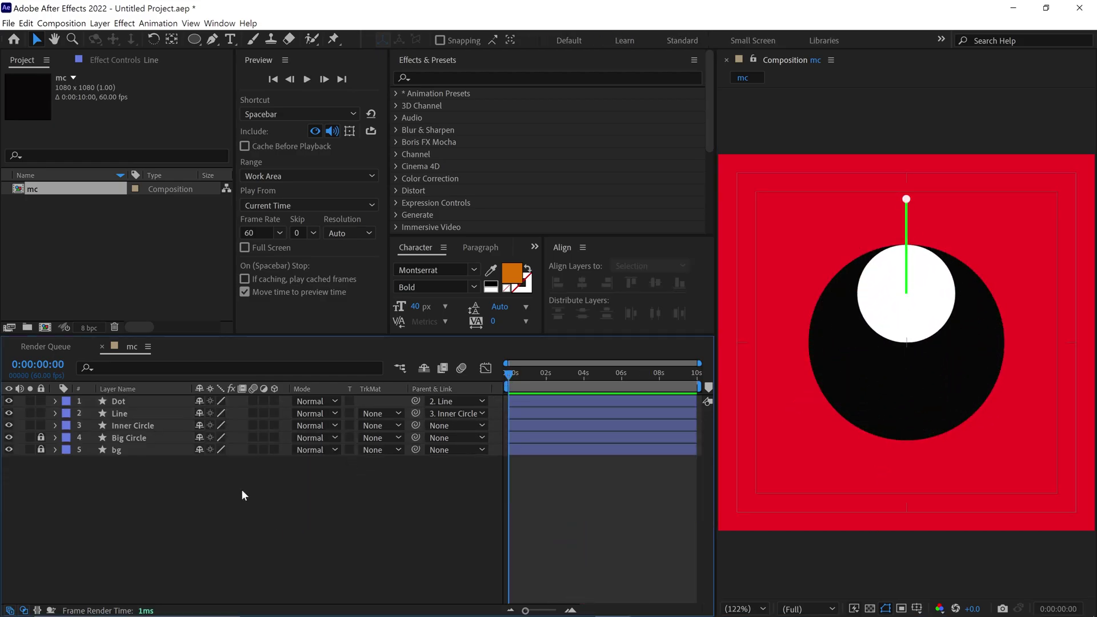
Set the Dot layer's label colour to Yellow.
{"action": "left_click", "coordinate": [122, 402]}
{"action": "left_click", "coordinate": [67, 401]}
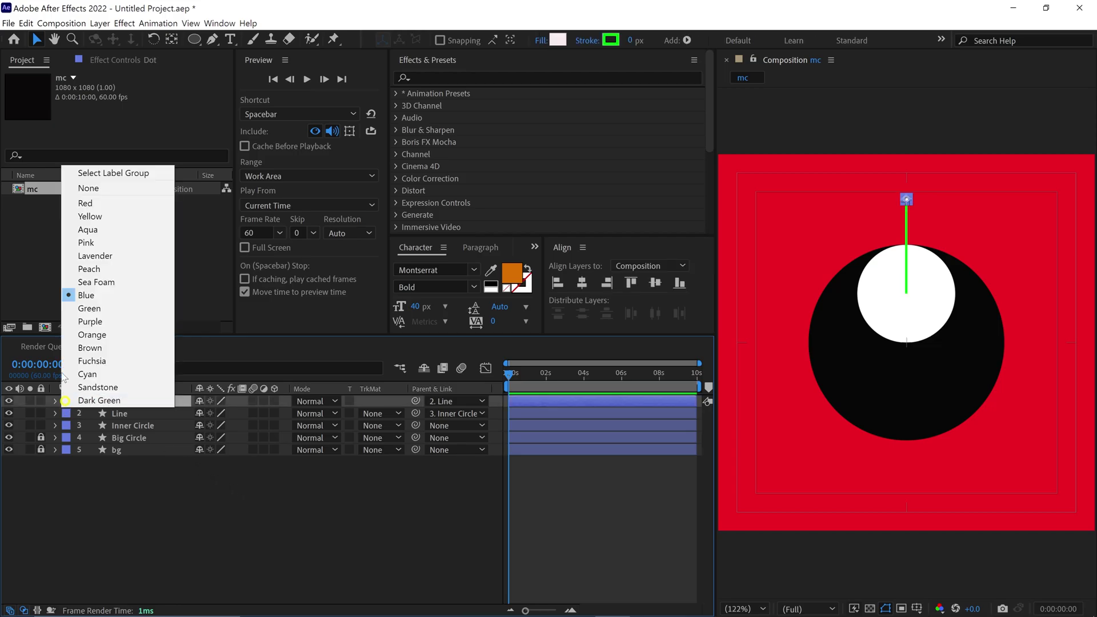
{"action": "left_click", "coordinate": [89, 216]}
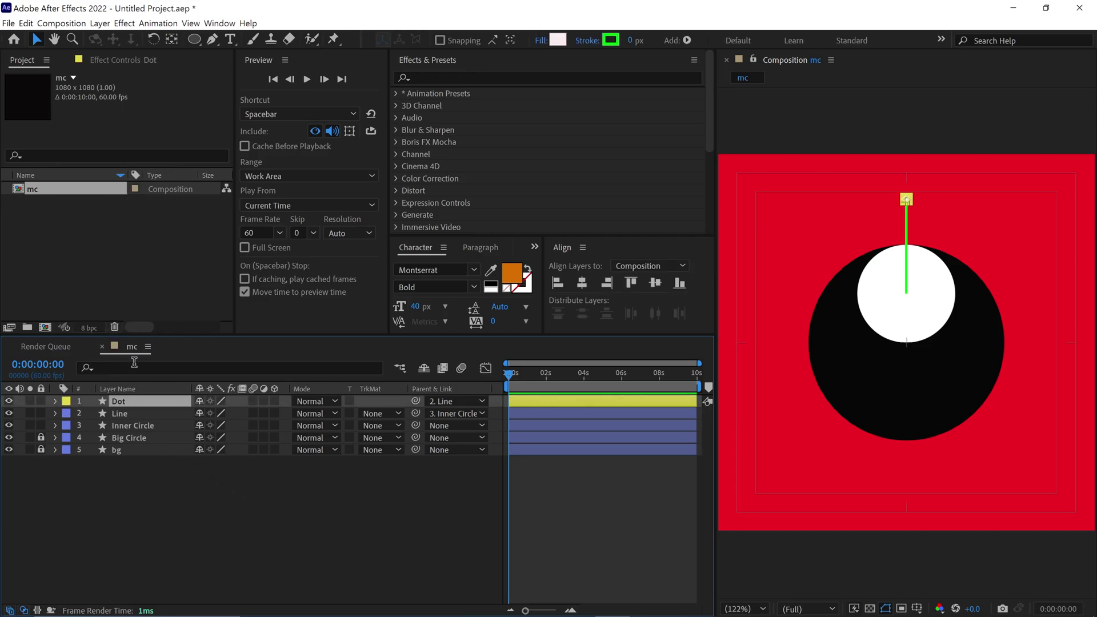
Apply the Echo effect to the Dot layer.
{"action": "left_click", "coordinate": [442, 79]}
{"action": "type", "text": "echo"}
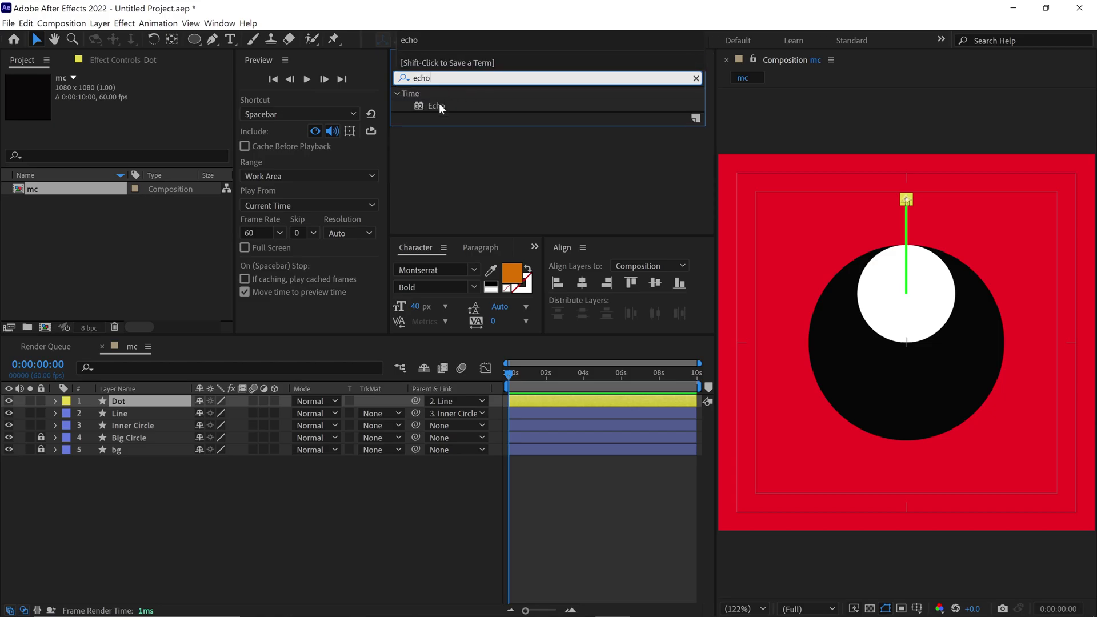
{"action": "left_click_drag", "start_coordinate": [439, 105], "coordinate": [183, 404]}
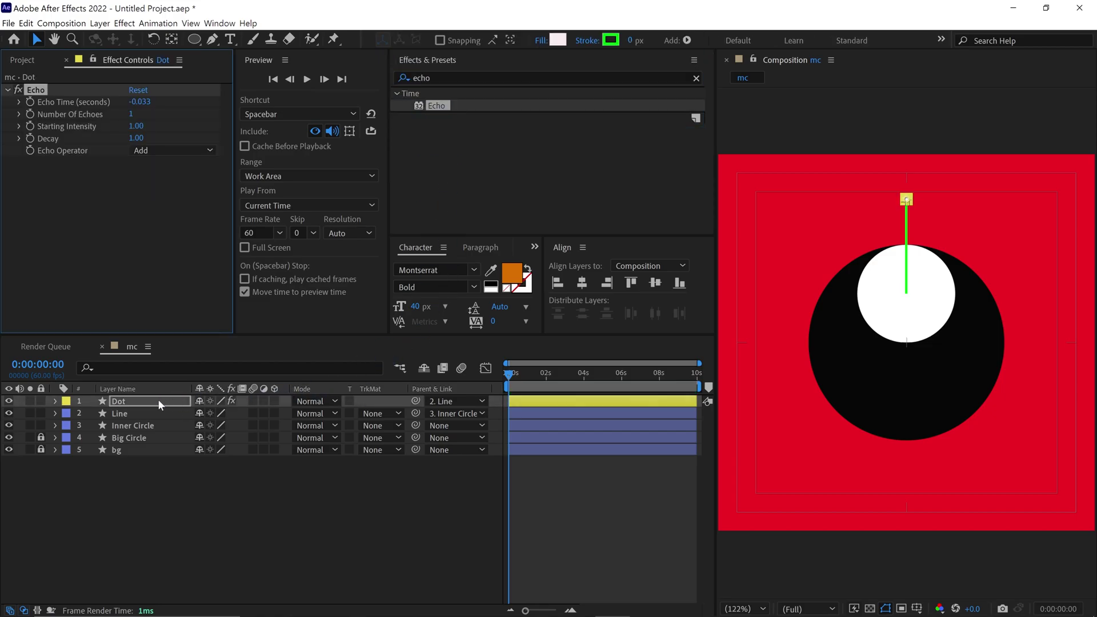
{"action": "scroll", "coordinate": [885, 287], "scroll_direction": "up", "scroll_amount": 2}
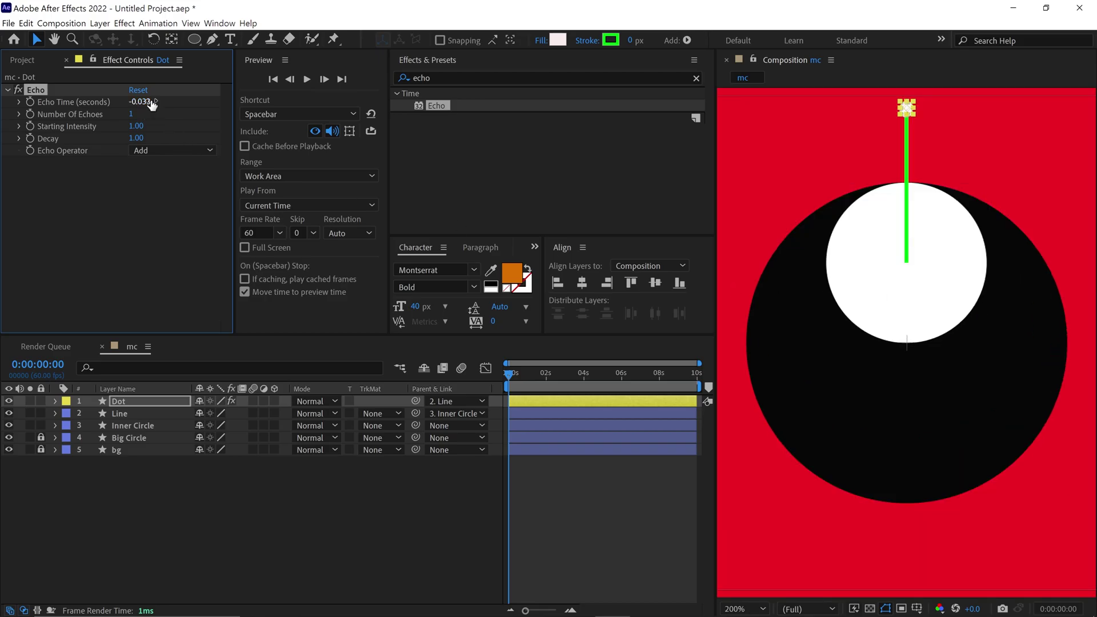
Set Echo Time to 0.0007 and Number Of Echoes to 160, then preview the trail.
{"action": "left_click", "coordinate": [150, 101]}
{"action": "type", "text": "0.0007"}
{"action": "key", "text": "Tab"}
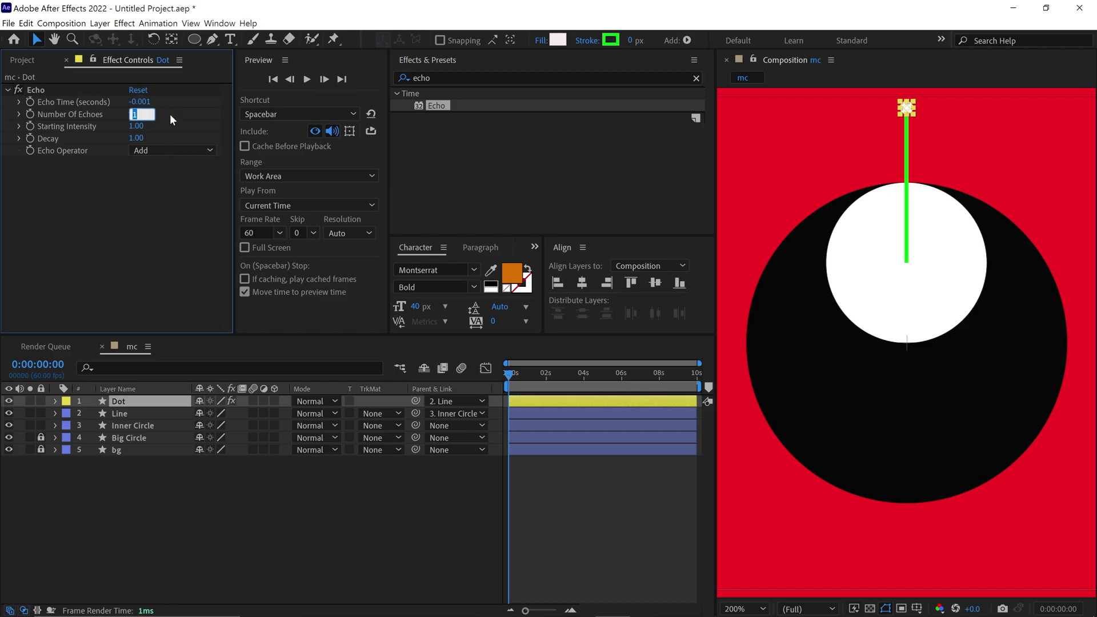
{"action": "type", "text": "160"}
{"action": "key", "text": "Return"}
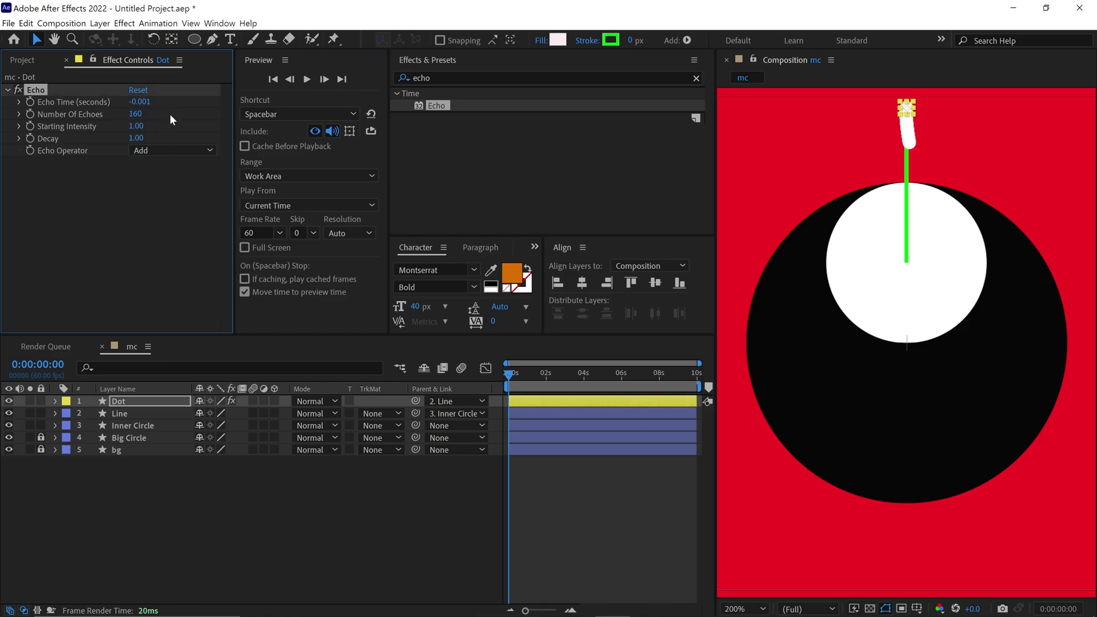
{"action": "key", "text": "space"}
{"action": "left_click", "coordinate": [742, 609]}
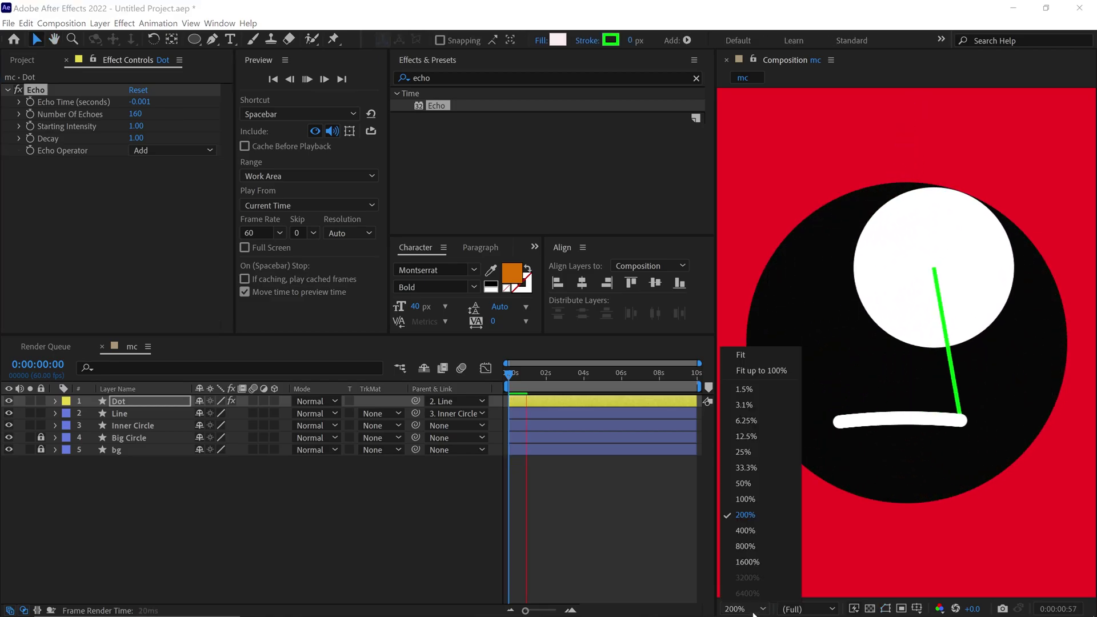
{"action": "left_click", "coordinate": [741, 357]}
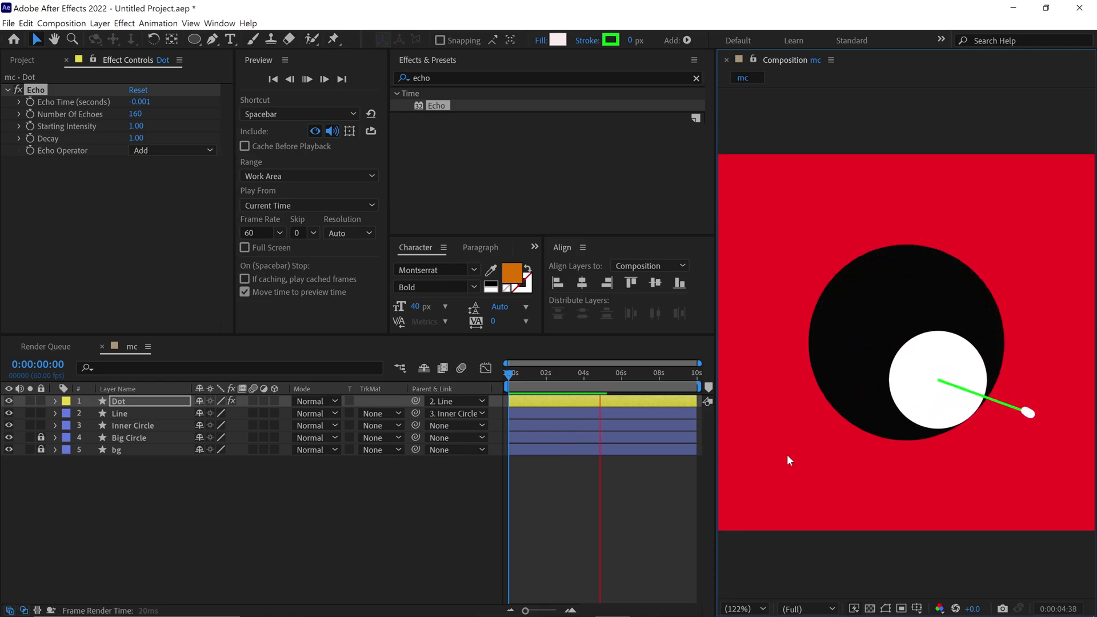
Stop the preview and set the Dot's Echo Time to 0.0009 with 200 echoes.
{"action": "key", "text": "space"}
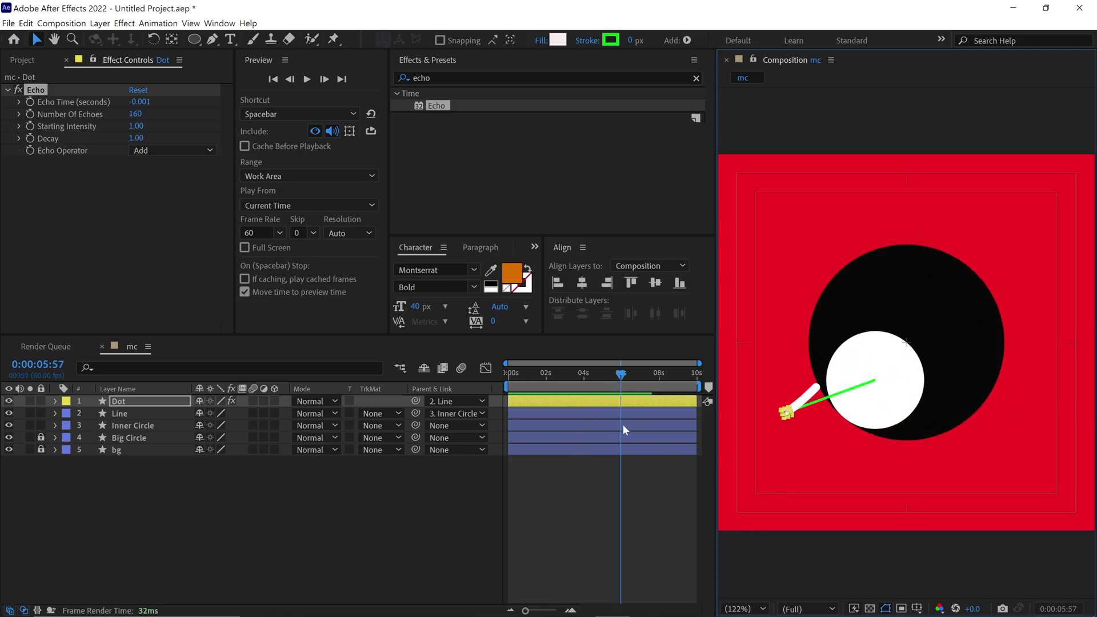
{"action": "left_click", "coordinate": [139, 101]}
{"action": "type", "text": "0.0009"}
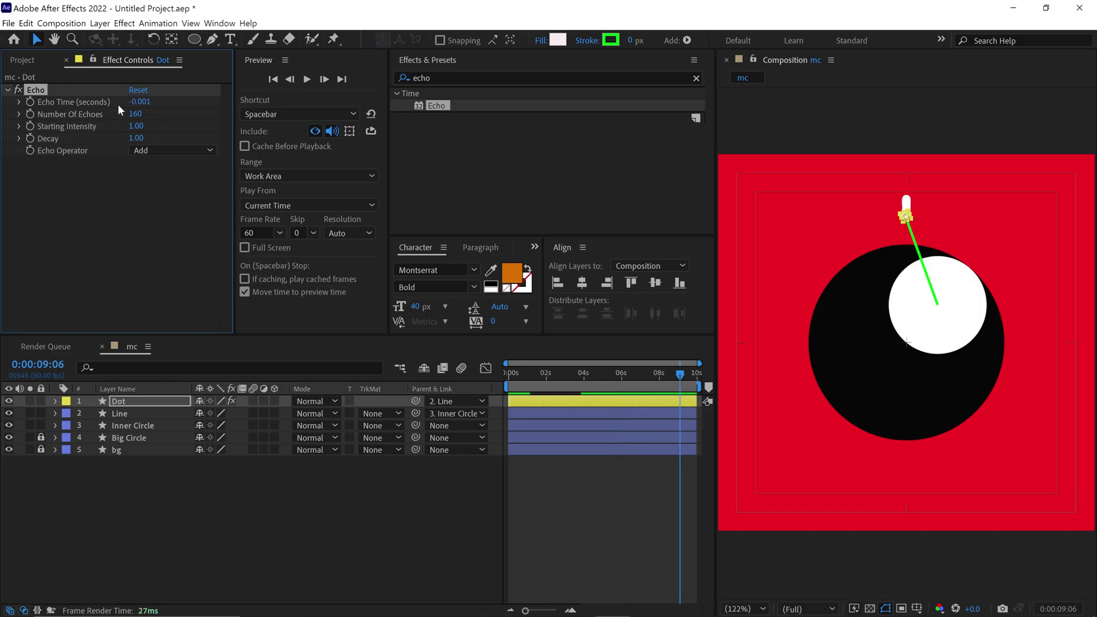
{"action": "key", "text": "Tab"}
{"action": "type", "text": "200"}
{"action": "key", "text": "Return"}
Preview the longer trail, scrub to about 0:00:02:19, then bring up the Echo Lines Oval composition.
{"action": "key", "text": "space"}
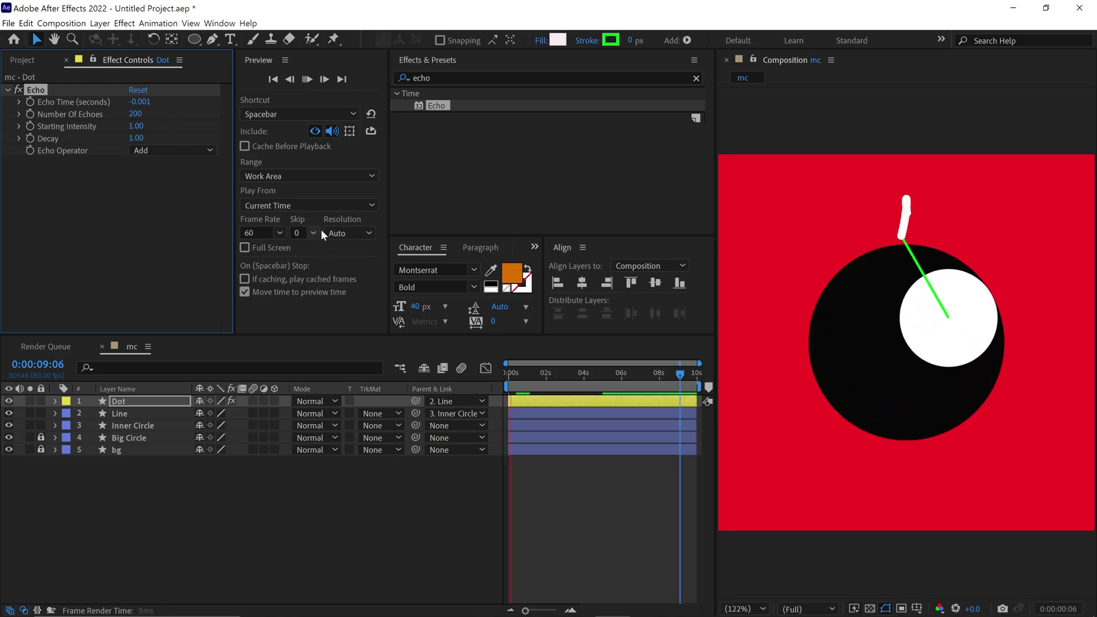
{"action": "key", "text": "space"}
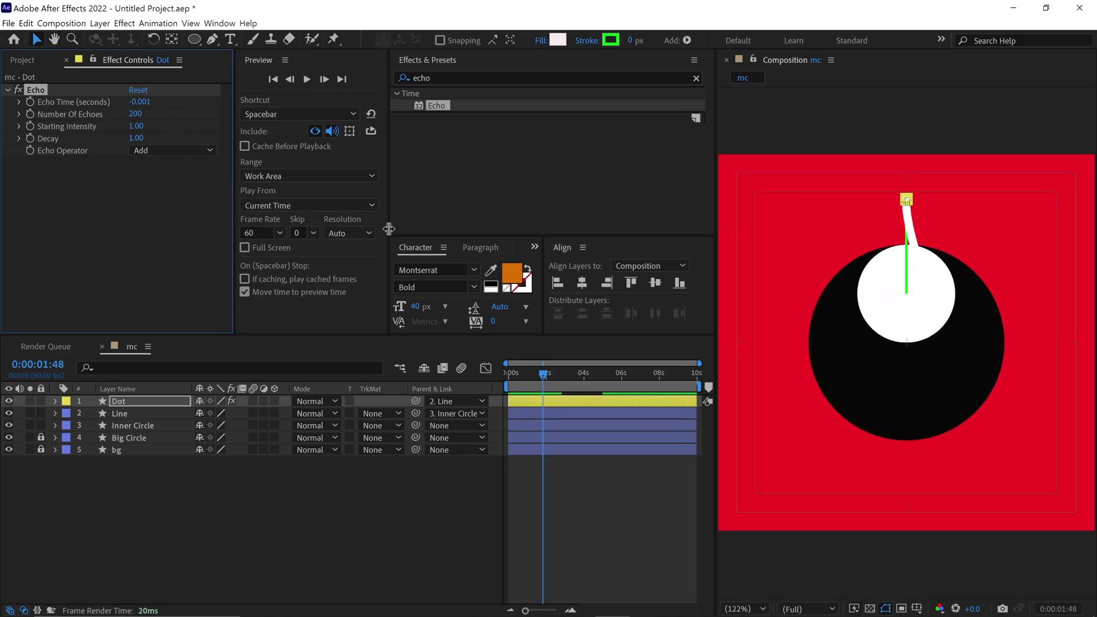
{"action": "left_click_drag", "start_coordinate": [542, 376], "coordinate": [549, 379]}
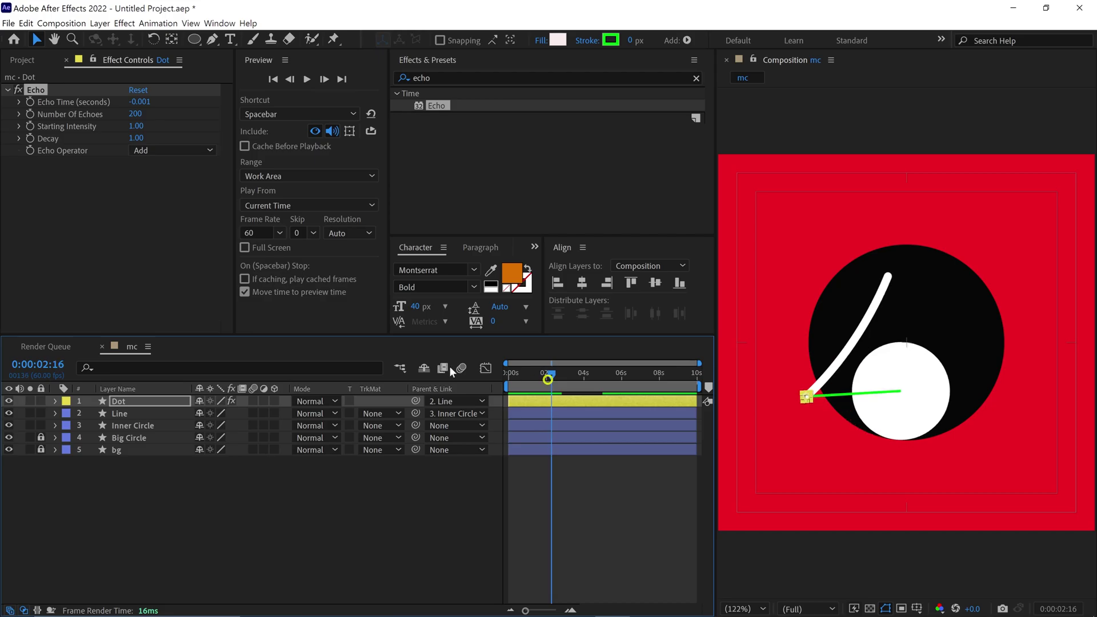
{"action": "left_click", "coordinate": [557, 40]}
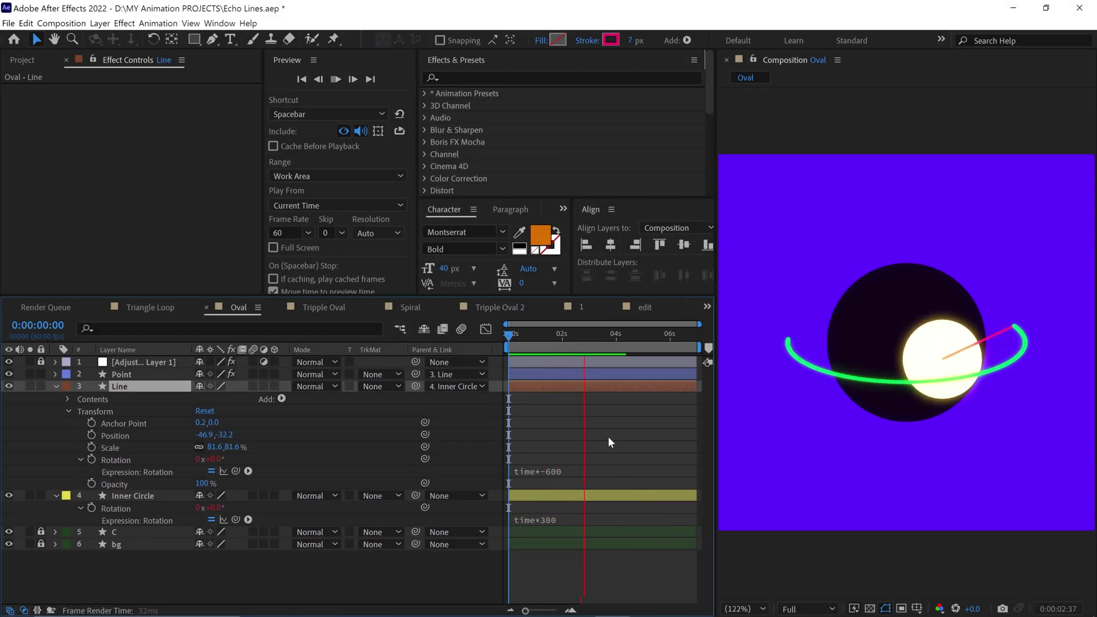
At frame 0:00:00:38, change Inner Circle's rotation expression to time*500 and preview the faster spin.
{"action": "left_click_drag", "start_coordinate": [571, 337], "coordinate": [526, 341]}
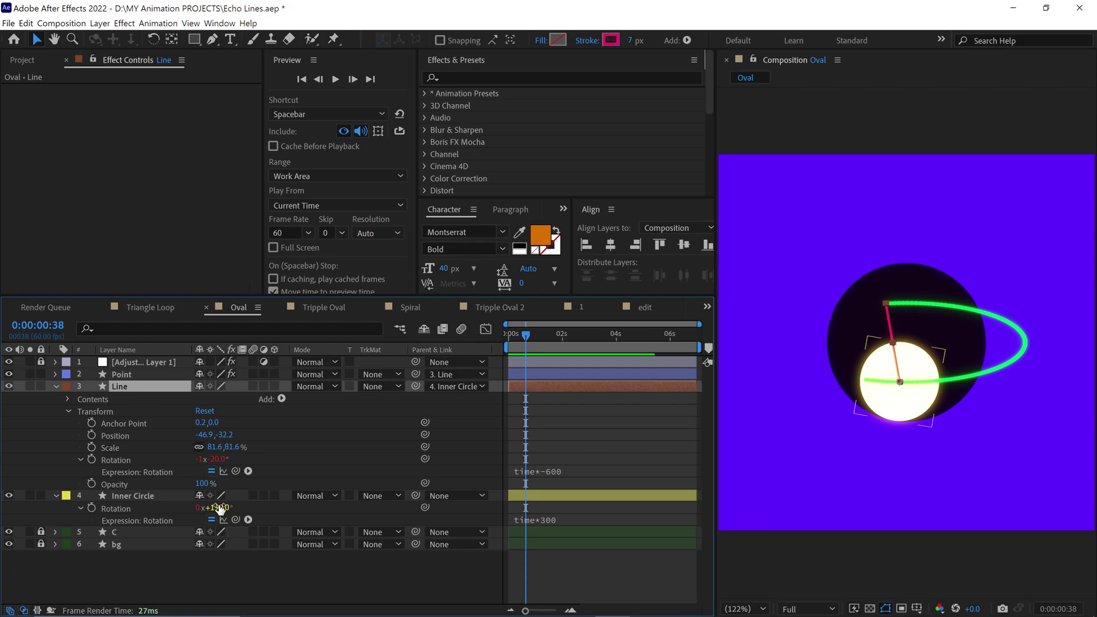
{"action": "left_click", "coordinate": [492, 516]}
{"action": "left_click", "coordinate": [553, 520]}
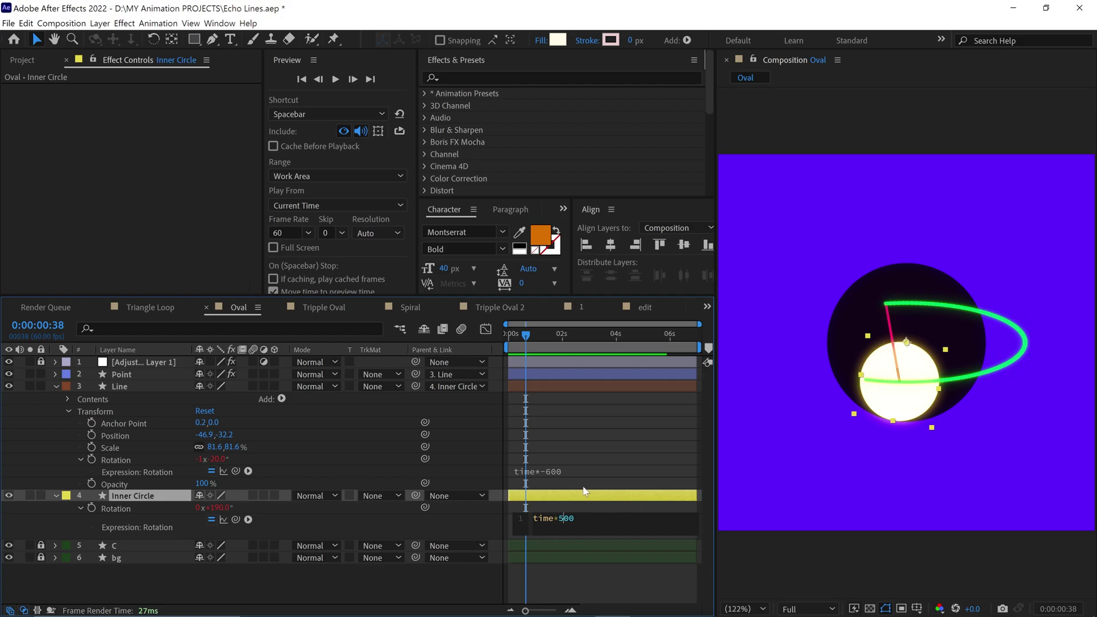
{"action": "left_click", "coordinate": [583, 490]}
{"action": "key", "text": "space"}
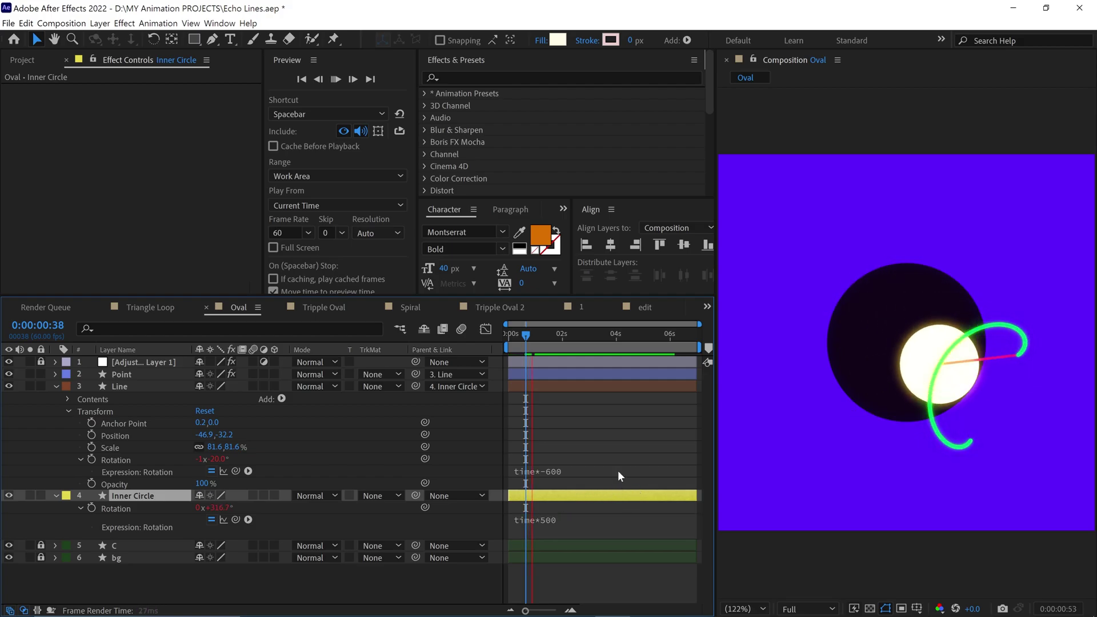